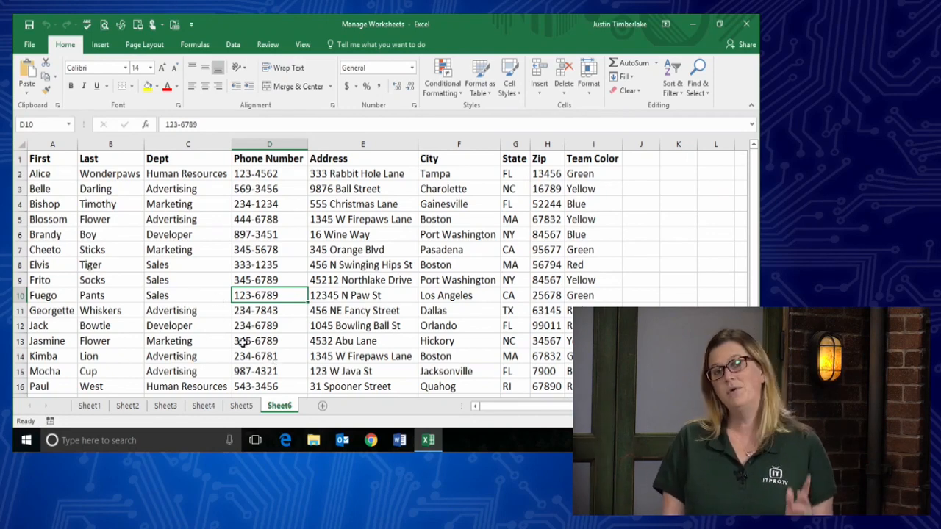
Glance at Sheet4, go back to Sheet6 and rename that worksheet Addresses
{"action": "left_click", "coordinate": [244, 407]}
{"action": "left_click", "coordinate": [203, 406]}
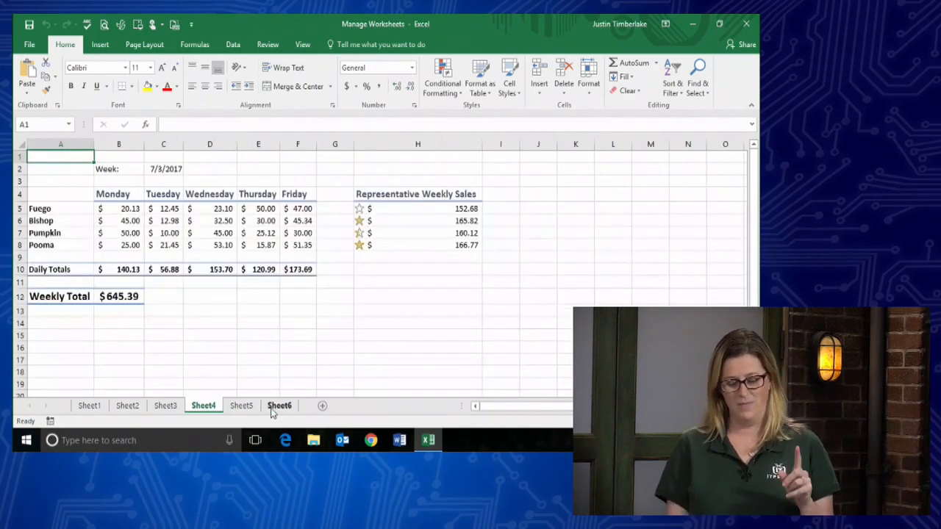
{"action": "left_click", "coordinate": [278, 406]}
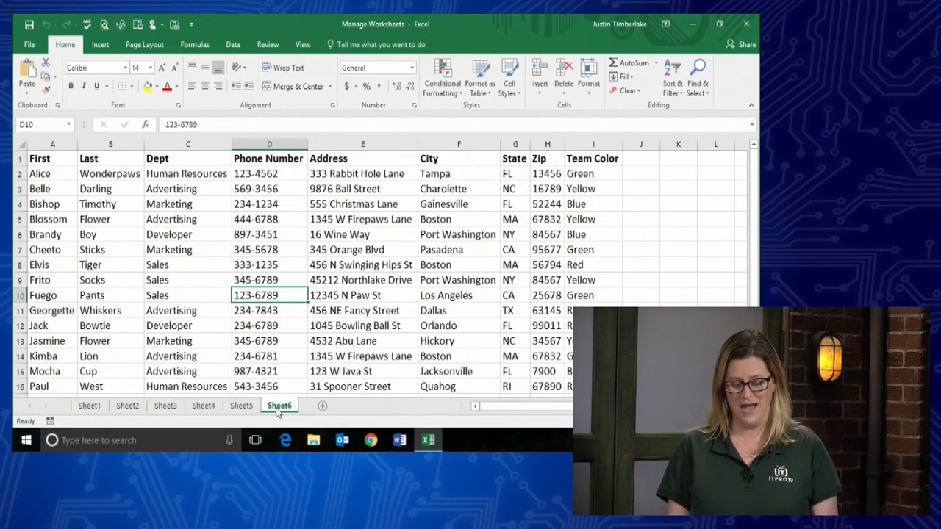
{"action": "double_click", "coordinate": [278, 407]}
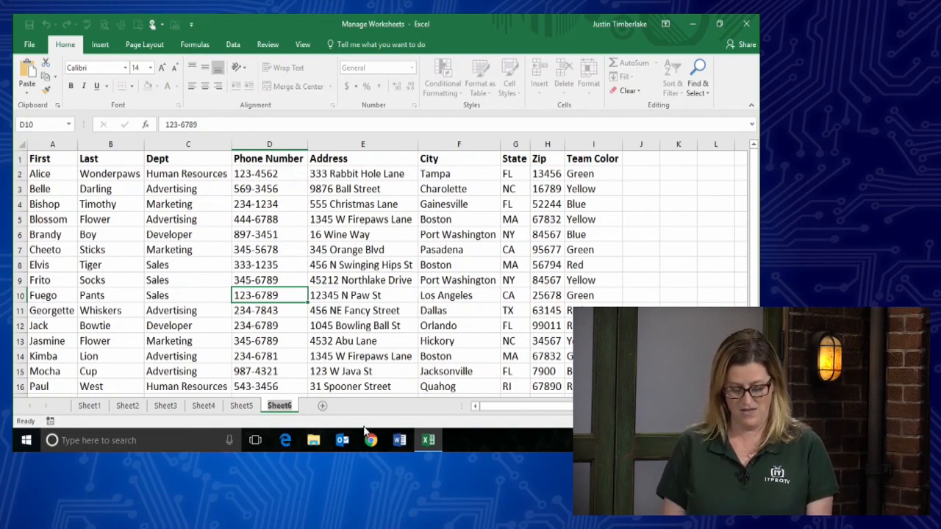
{"action": "type", "text": "Addre"}
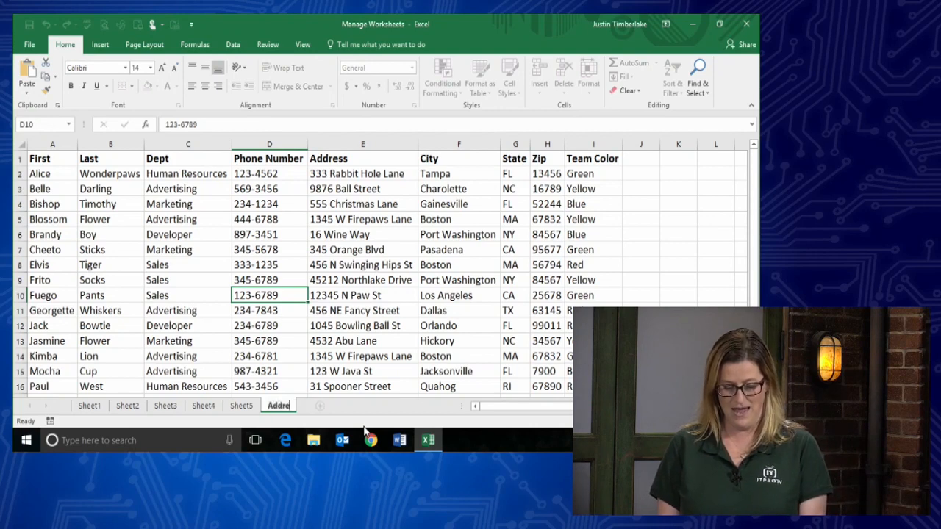
{"action": "type", "text": "sses"}
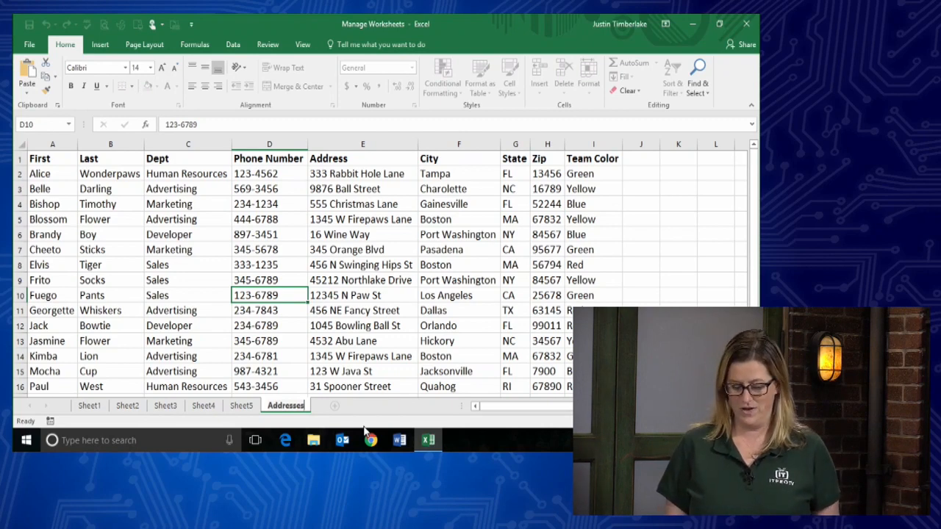
{"action": "key", "text": "Return"}
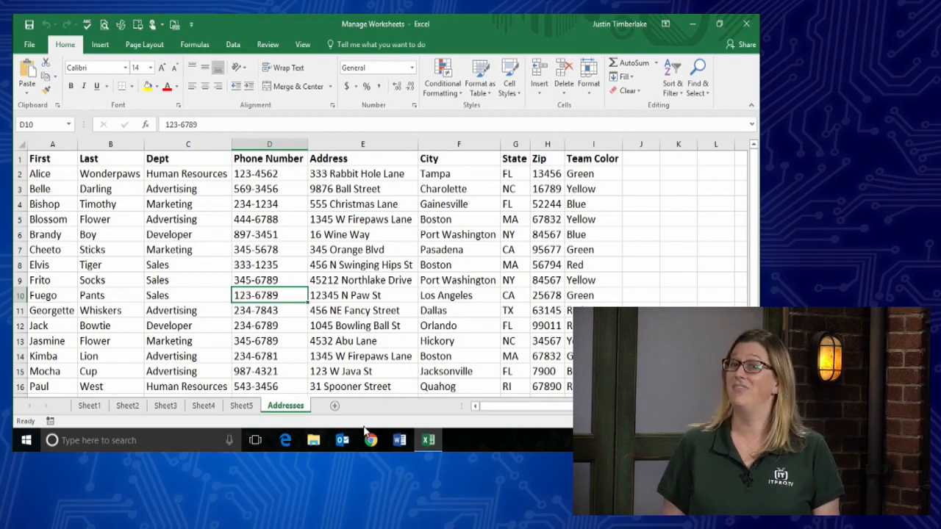
Enter Weekly as the name of Sheet4, trying the special characters ! and & after it and removing them
{"action": "left_click", "coordinate": [200, 406]}
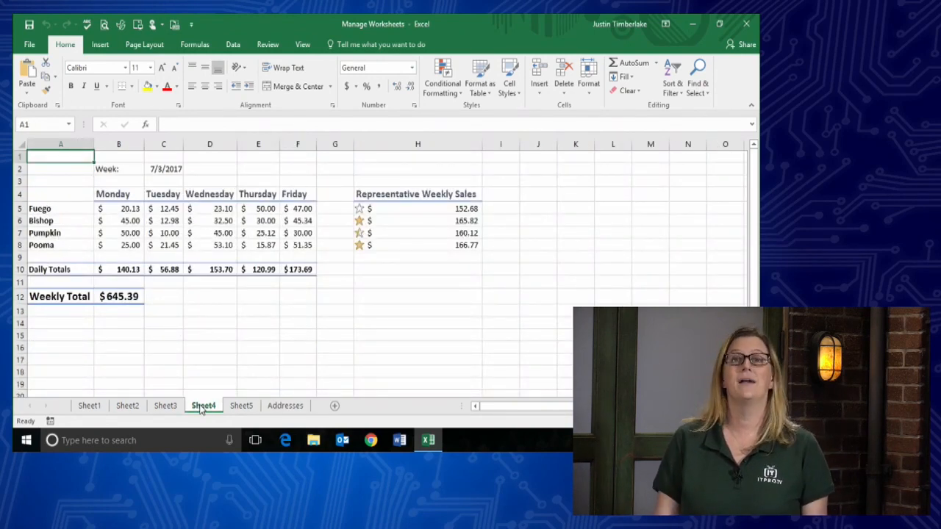
{"action": "double_click", "coordinate": [213, 409]}
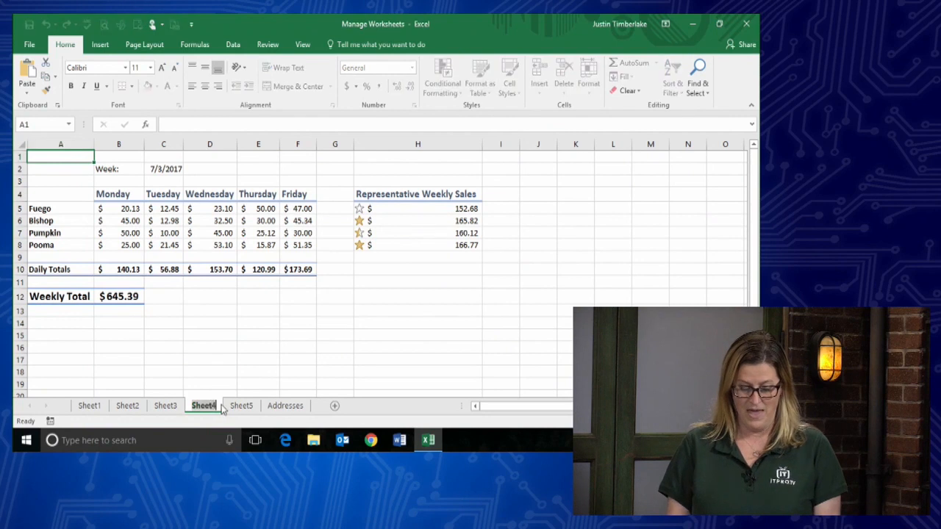
{"action": "type", "text": "Weekl"}
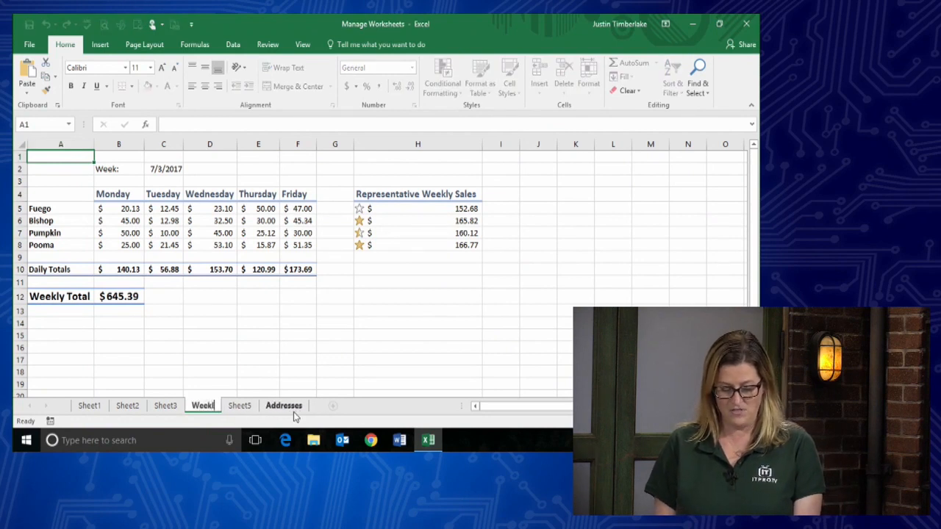
{"action": "type", "text": "y"}
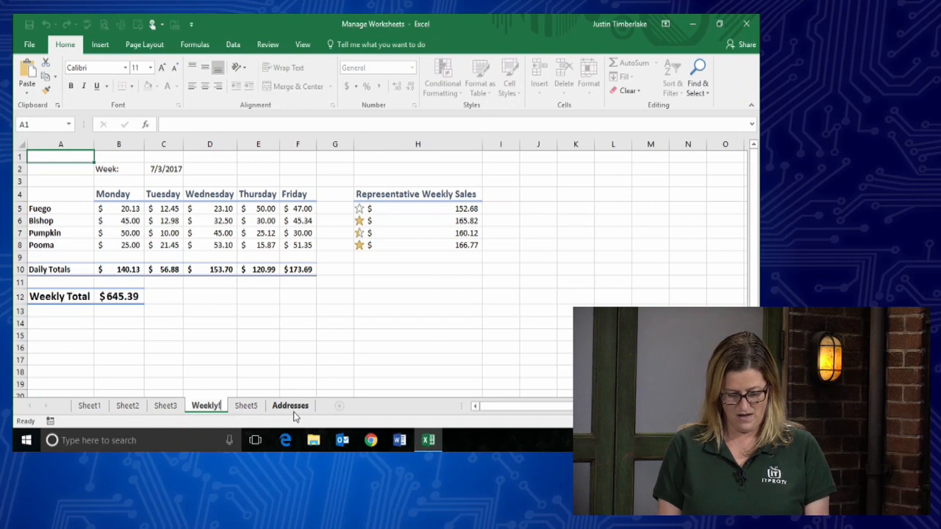
{"action": "type", "text": "&"}
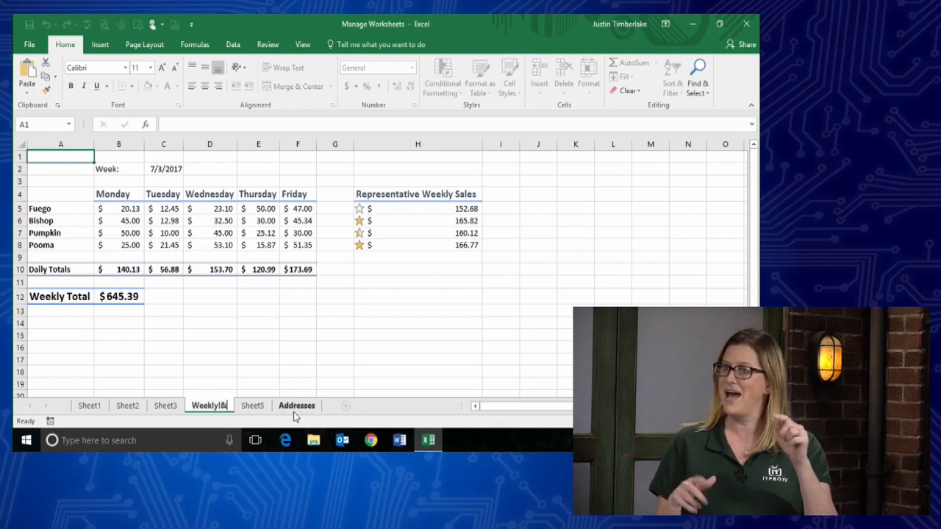
{"action": "key", "text": "BackSpace"}
{"action": "key", "text": "BackSpace"}
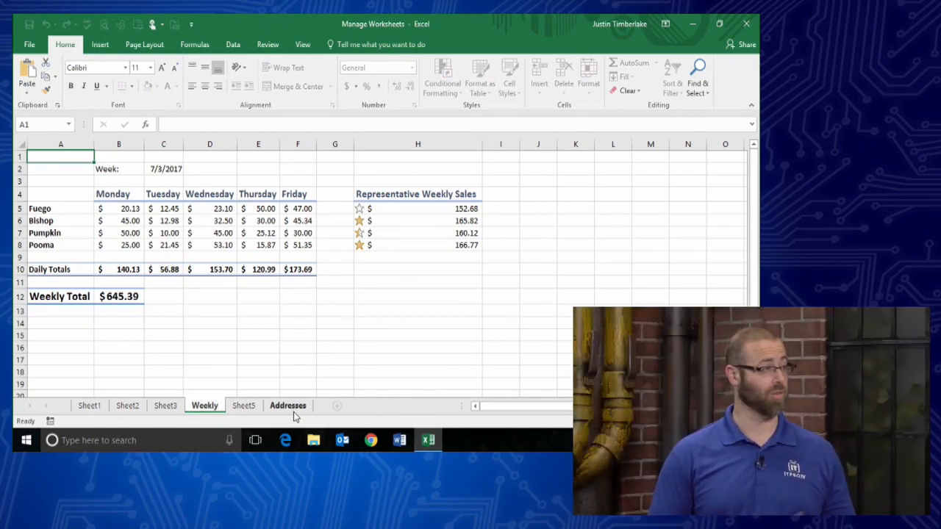
{"action": "key", "text": "Return"}
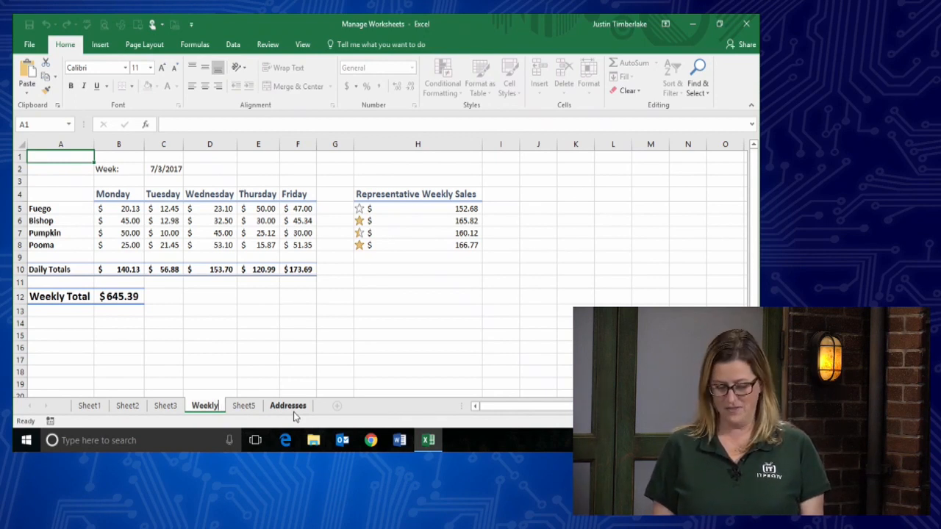
Clear the worksheet's name and try to accept it blank, dismissing the resulting alert
{"action": "key", "text": "BackSpace"}
{"action": "key", "text": "BackSpace"}
{"action": "key", "text": "BackSpace"}
{"action": "key", "text": "BackSpace"}
{"action": "key", "text": "BackSpace"}
{"action": "key", "text": "BackSpace"}
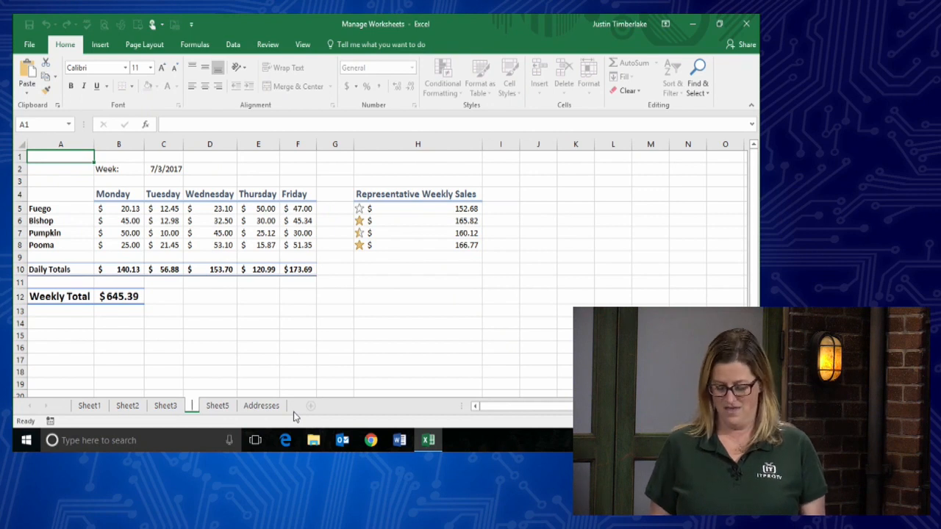
{"action": "key", "text": "Return"}
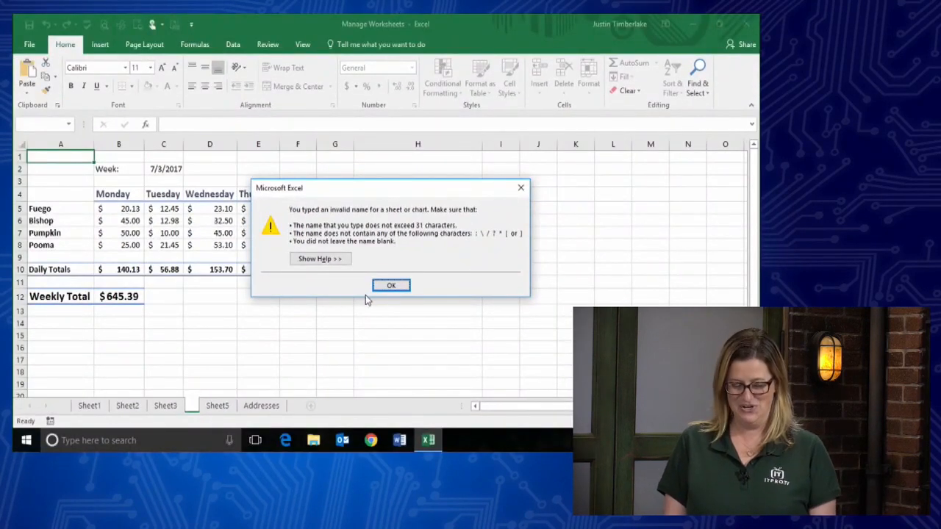
{"action": "left_click", "coordinate": [388, 285]}
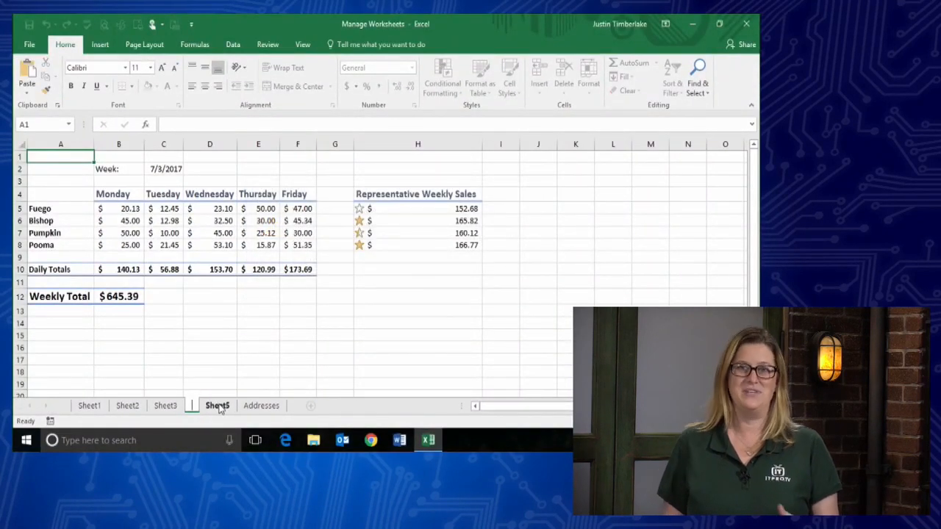
Name the worksheet containing the daily and weekly totals Weekly Sales
{"action": "type", "text": "w5"}
{"action": "key", "text": "Return"}
{"action": "key", "text": "BackSpace"}
{"action": "type", "text": "ed"}
{"action": "key", "text": "BackSpace"}
{"action": "type", "text": "k"}
{"action": "key", "text": "BackSpace"}
{"action": "type", "text": "ekly S"}
{"action": "key", "text": "BackSpace"}
{"action": "key", "text": "BackSpace"}
{"action": "key", "text": "BackSpace"}
{"action": "key", "text": "BackSpace"}
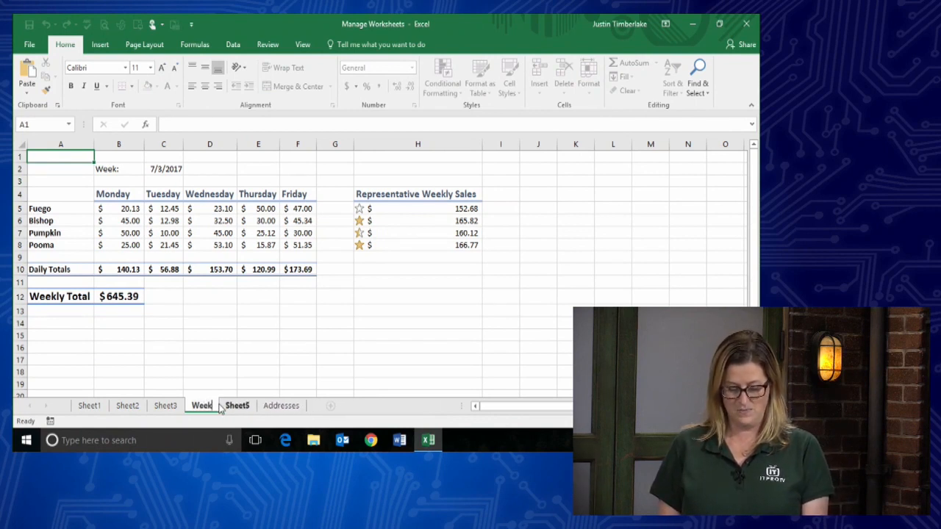
{"action": "type", "text": "ly Sales"}
{"action": "key", "text": "BackSpace"}
{"action": "key", "text": "BackSpace"}
{"action": "key", "text": "BackSpace"}
{"action": "key", "text": "BackSpace"}
{"action": "key", "text": "BackSpace"}
{"action": "type", "text": "ales"}
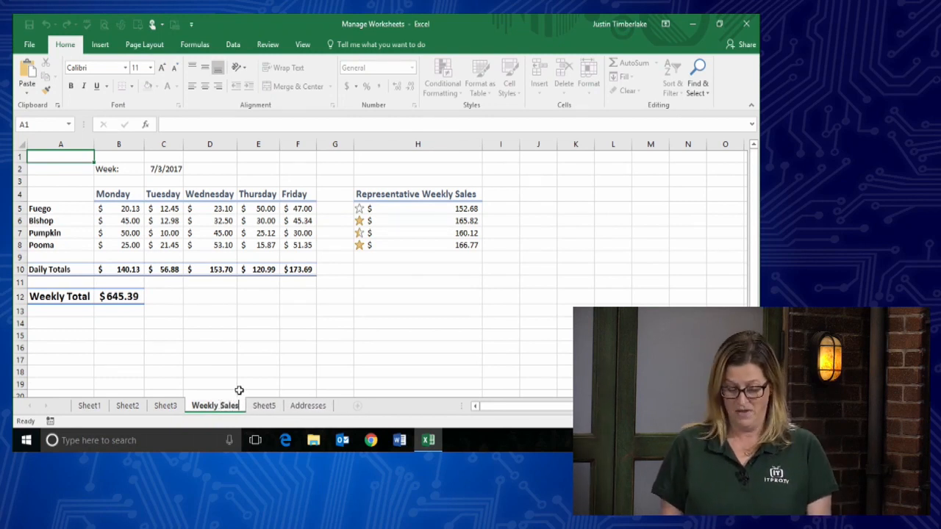
{"action": "key", "text": "Return"}
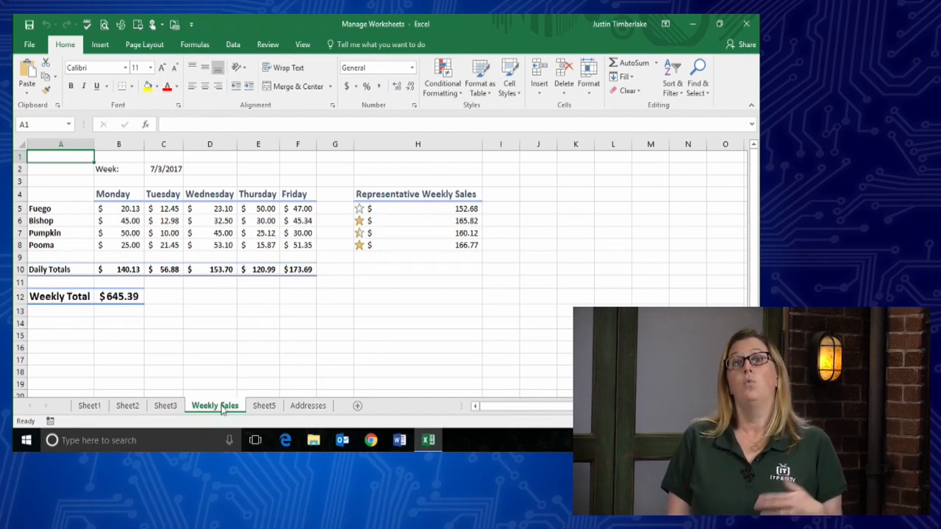
Set the Weekly Sales tab color to standard green and compare how it looks with another sheet active
{"action": "right_click", "coordinate": [222, 410]}
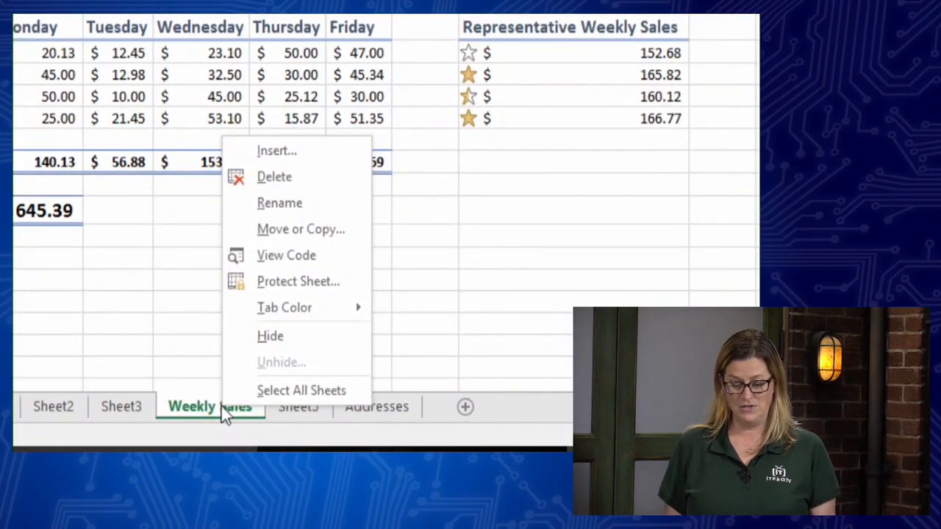
{"action": "mouse_move", "coordinate": [353, 307]}
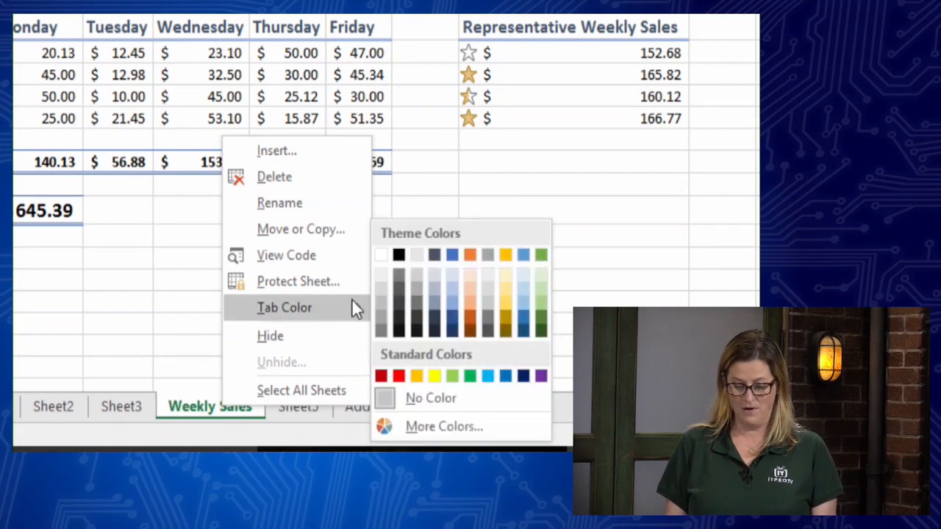
{"action": "left_click", "coordinate": [466, 375]}
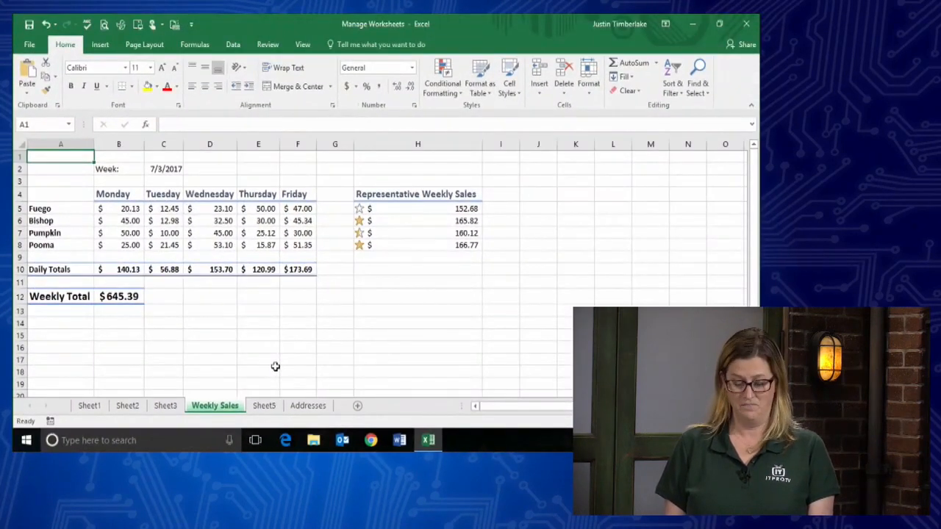
{"action": "left_click", "coordinate": [316, 409]}
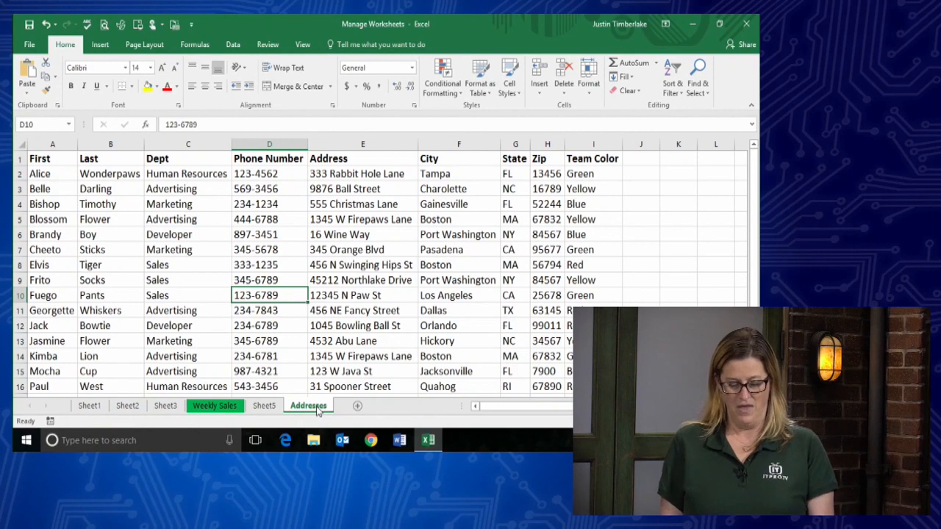
{"action": "left_click", "coordinate": [214, 406]}
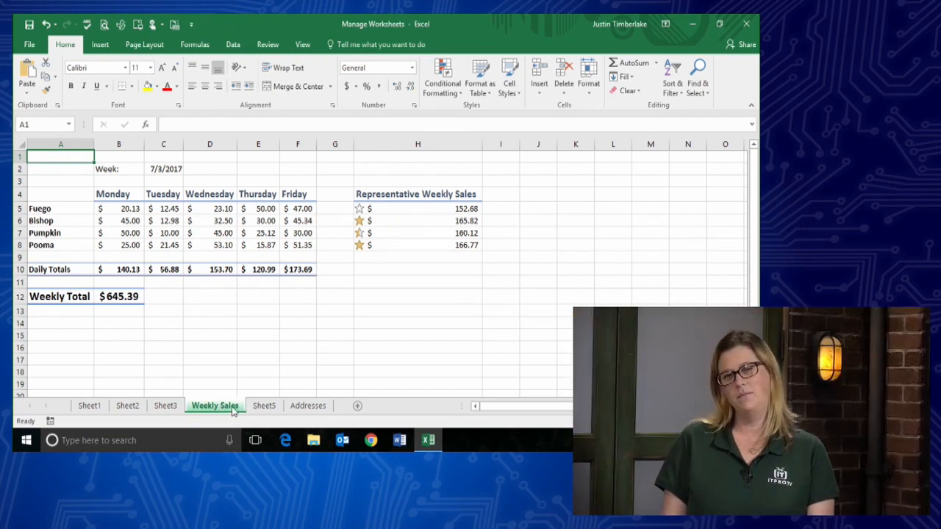
Set the Addresses worksheet's tab color to light blue
{"action": "left_click", "coordinate": [301, 409]}
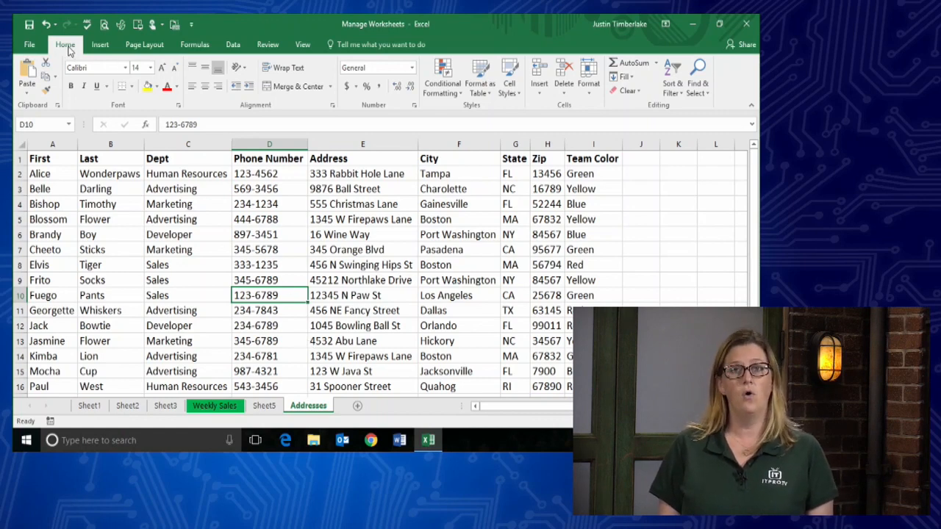
{"action": "left_click", "coordinate": [594, 88]}
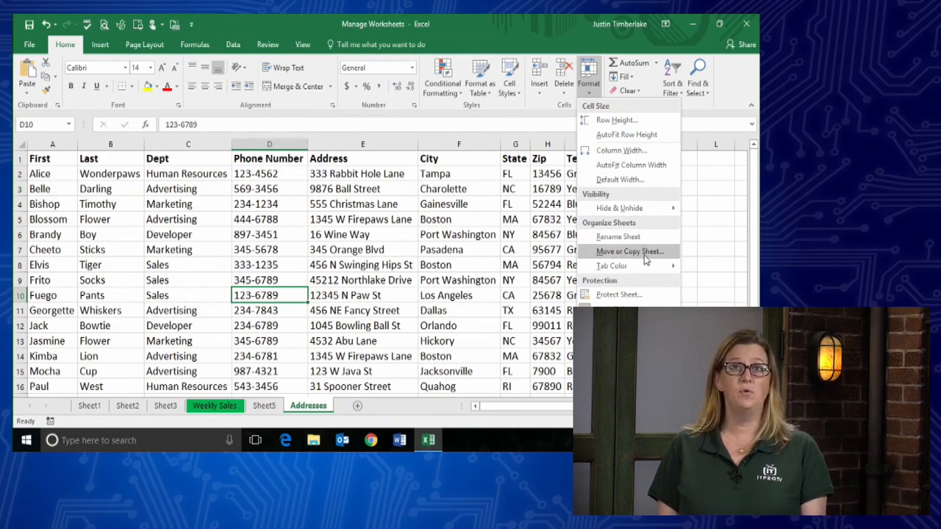
{"action": "mouse_move", "coordinate": [624, 273]}
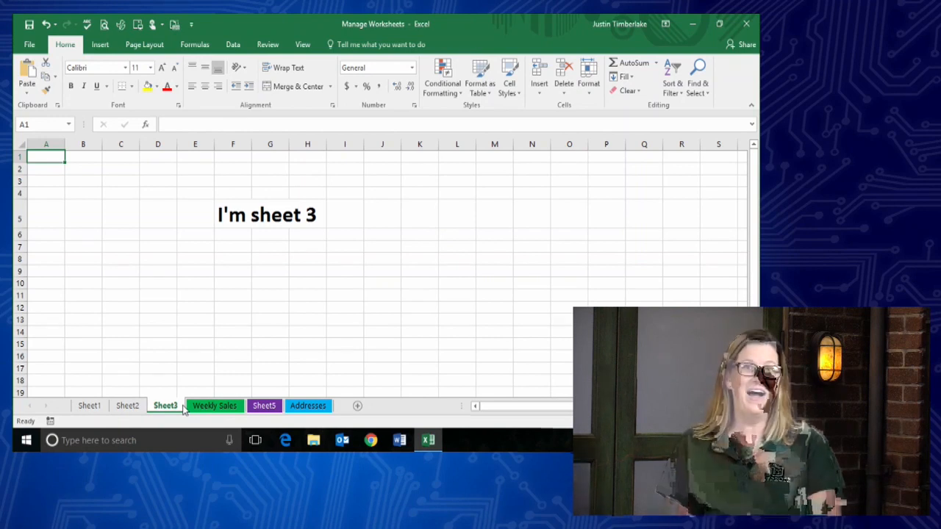
Delete Sheet3 from the workbook permanently
{"action": "right_click", "coordinate": [157, 410]}
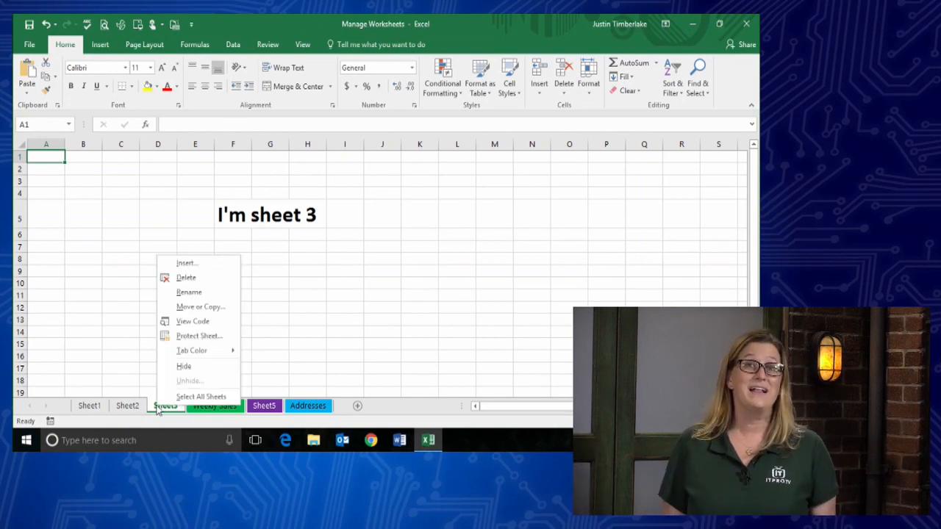
{"action": "left_click", "coordinate": [186, 278]}
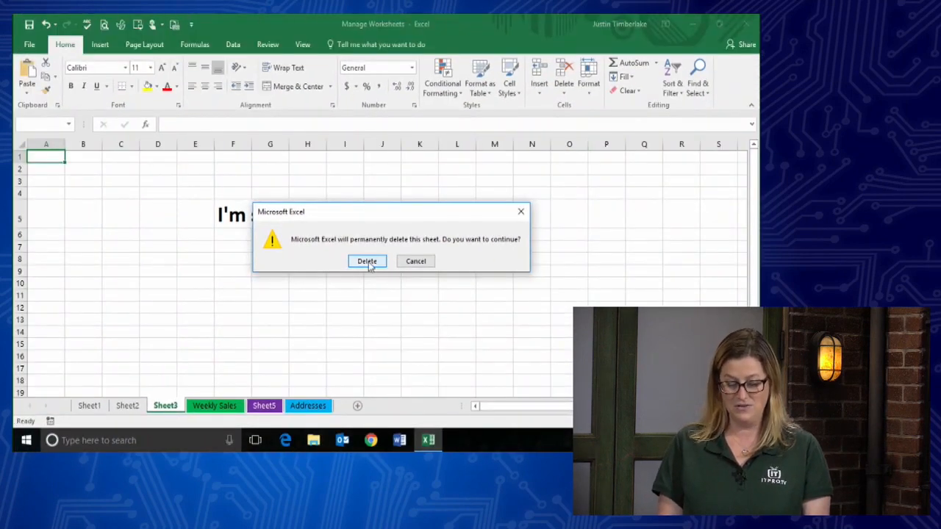
{"action": "left_click", "coordinate": [367, 261]}
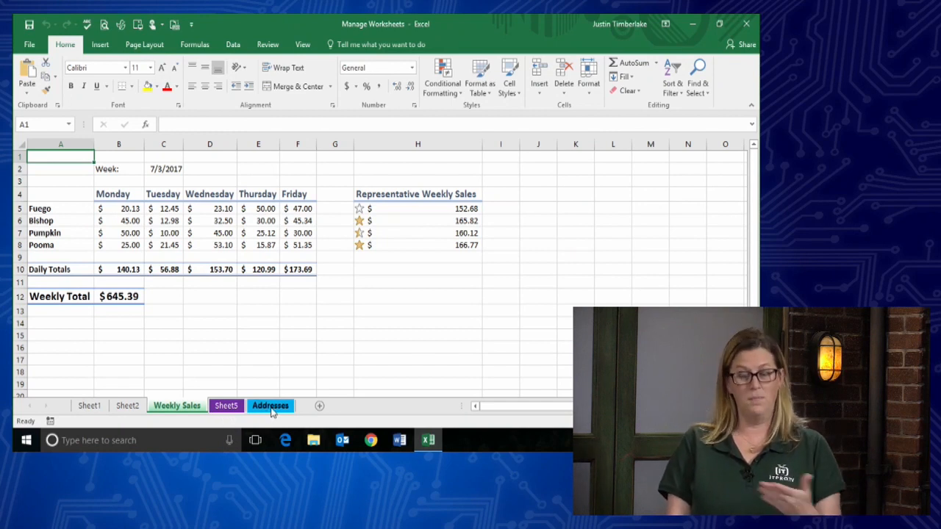
Insert a blank worksheet after Weekly Sales and rename it new
{"action": "left_click", "coordinate": [320, 408]}
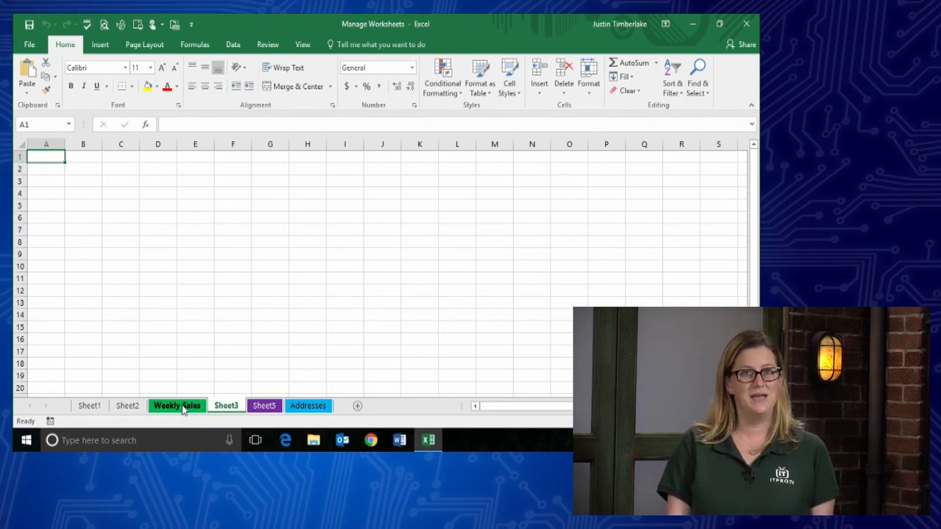
{"action": "double_click", "coordinate": [225, 405]}
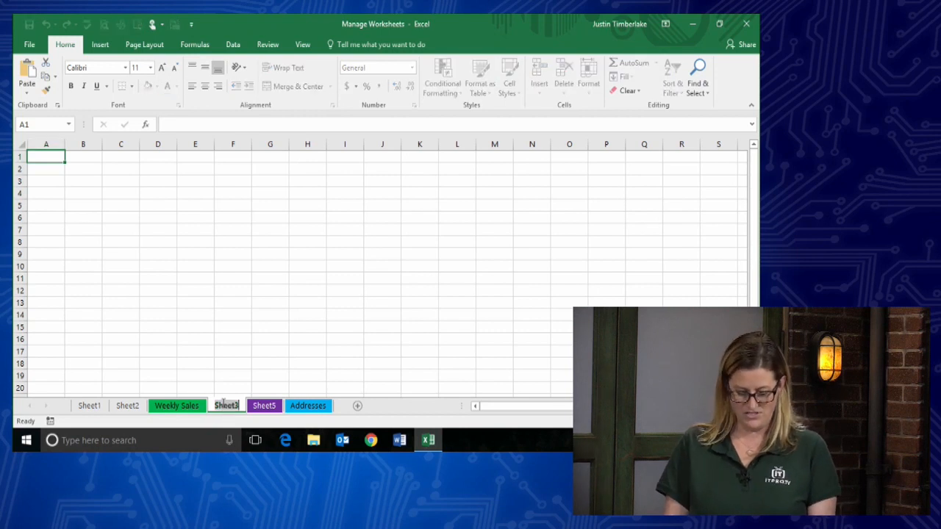
{"action": "type", "text": "new"}
{"action": "key", "text": "Return"}
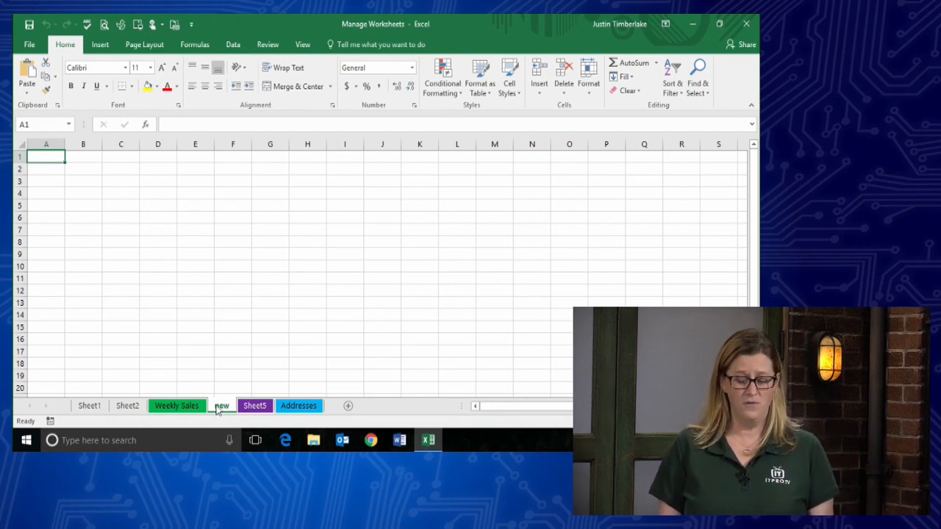
Move the Weekly Sales worksheet to the end of the workbook, after Addresses
{"action": "left_click", "coordinate": [174, 405]}
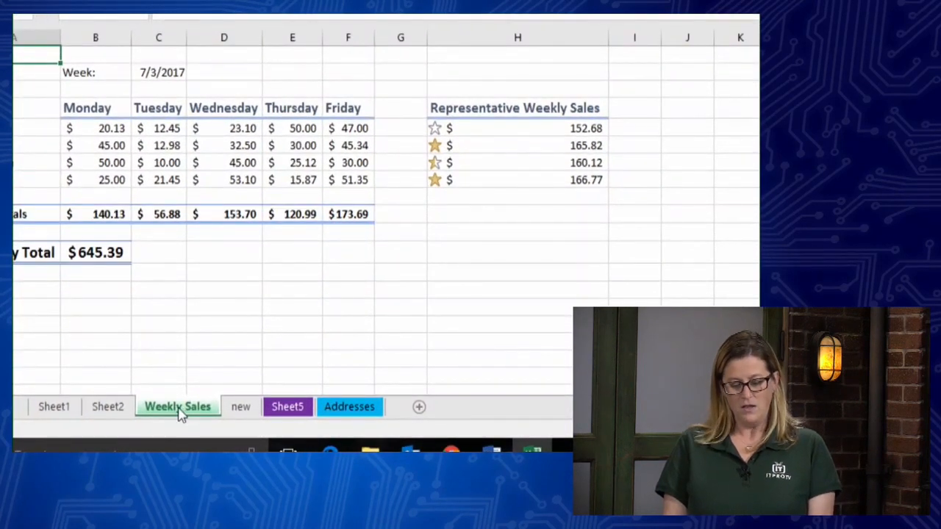
{"action": "left_click_drag", "start_coordinate": [181, 415], "coordinate": [393, 416]}
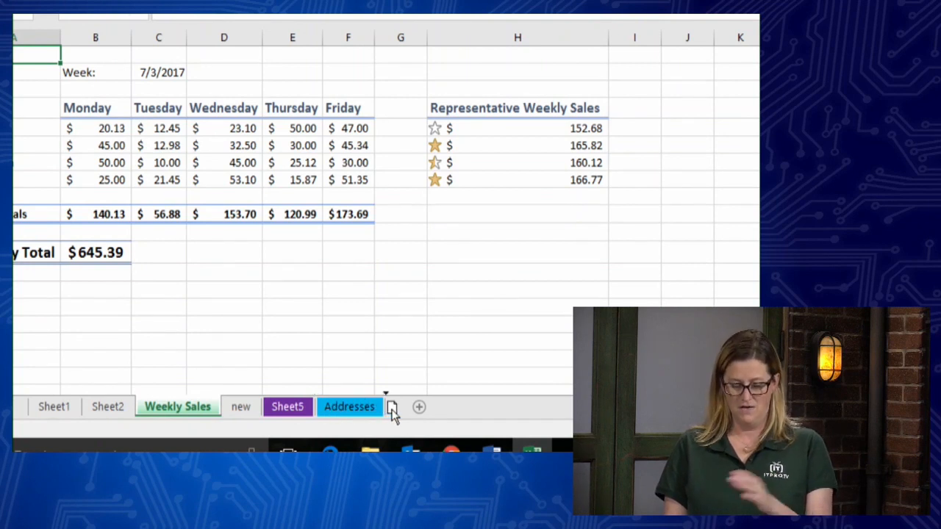
Reorder the worksheets to new, Sheet2, Sheet5, Addresses, Sheet1, Weekly Sales
{"action": "left_click_drag", "start_coordinate": [393, 416], "coordinate": [393, 416]}
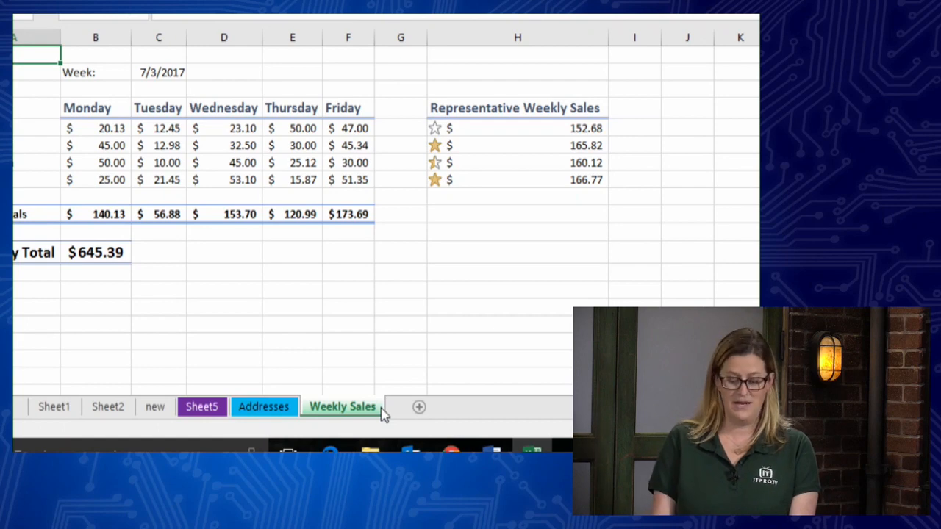
{"action": "left_click", "coordinate": [155, 411]}
{"action": "left_click_drag", "start_coordinate": [138, 410], "coordinate": [48, 408]}
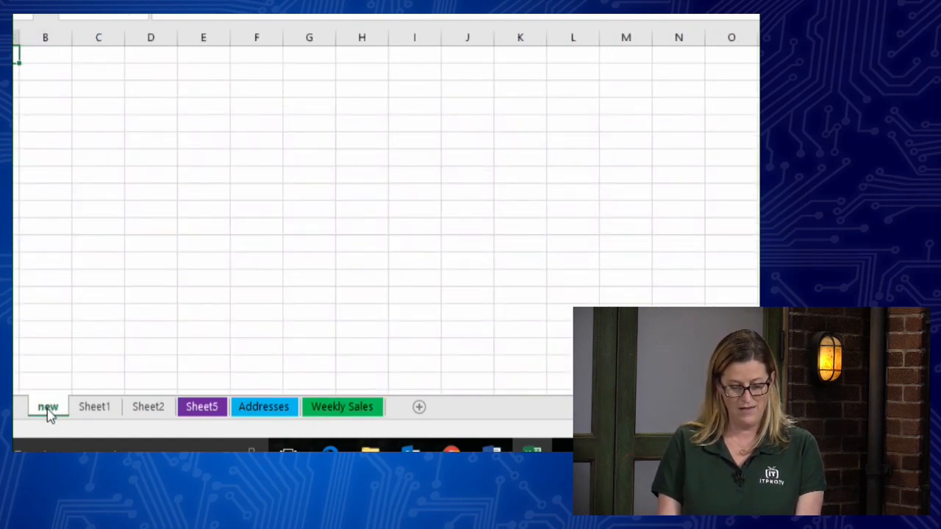
{"action": "left_click", "coordinate": [103, 412]}
{"action": "left_click_drag", "start_coordinate": [293, 413], "coordinate": [306, 410]}
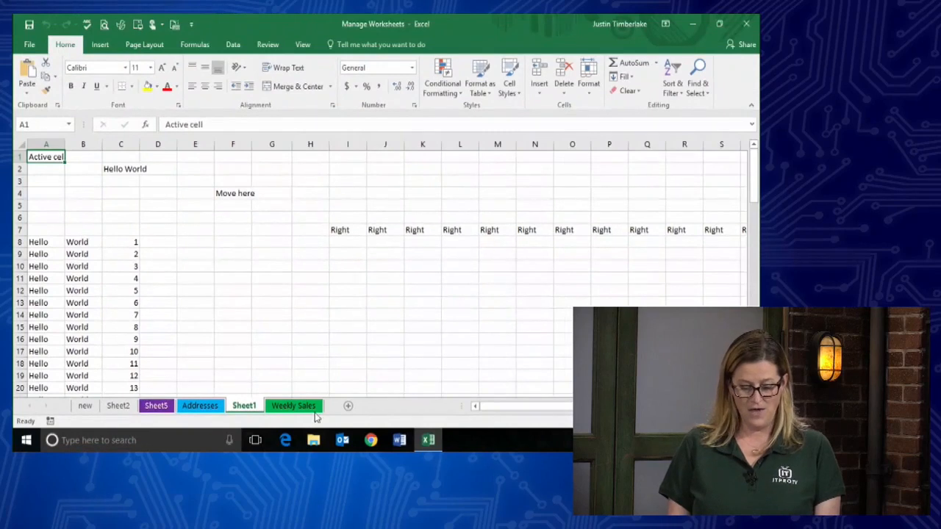
Add six blank worksheets between Sheet1 and Weekly Sales
{"action": "left_click", "coordinate": [349, 408]}
{"action": "left_click", "coordinate": [386, 405]}
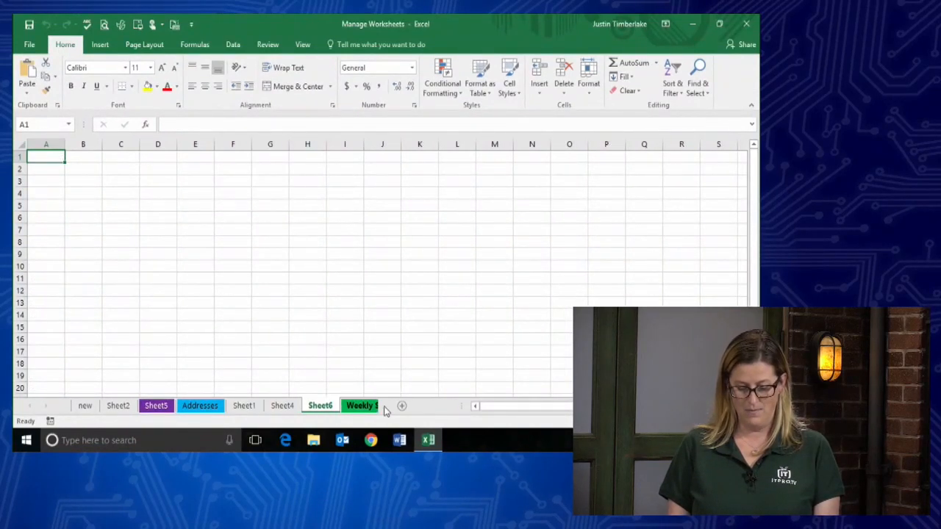
{"action": "left_click", "coordinate": [424, 406]}
{"action": "left_click", "coordinate": [445, 406]}
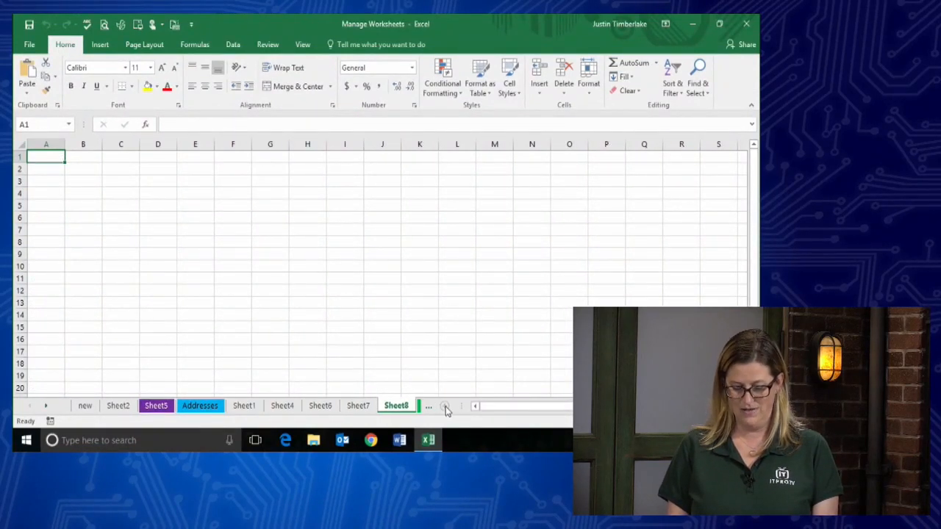
{"action": "left_click", "coordinate": [445, 406]}
{"action": "left_click", "coordinate": [445, 407]}
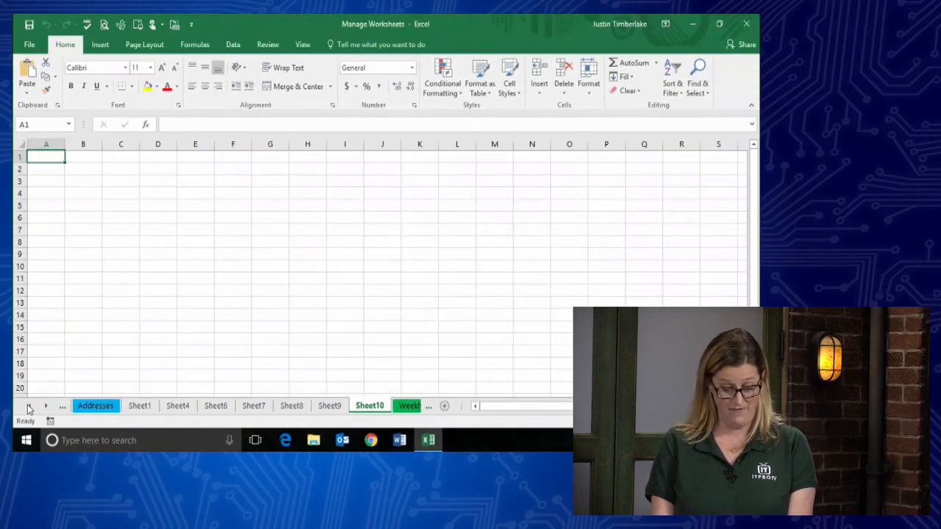
Browse the row of worksheet tabs back and forth and view the Addresses worksheet
{"action": "left_click", "coordinate": [31, 408]}
{"action": "left_click", "coordinate": [31, 408]}
{"action": "left_click", "coordinate": [31, 408]}
{"action": "left_click", "coordinate": [47, 406]}
{"action": "left_click", "coordinate": [48, 406]}
{"action": "left_click", "coordinate": [48, 406]}
{"action": "left_click", "coordinate": [47, 405]}
{"action": "left_click", "coordinate": [65, 409]}
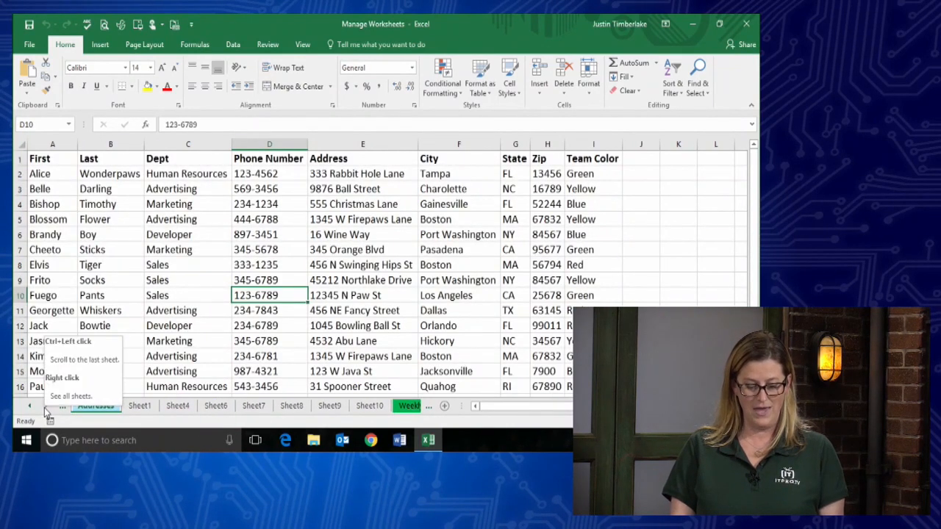
{"action": "left_click", "coordinate": [32, 408]}
{"action": "left_click", "coordinate": [32, 408]}
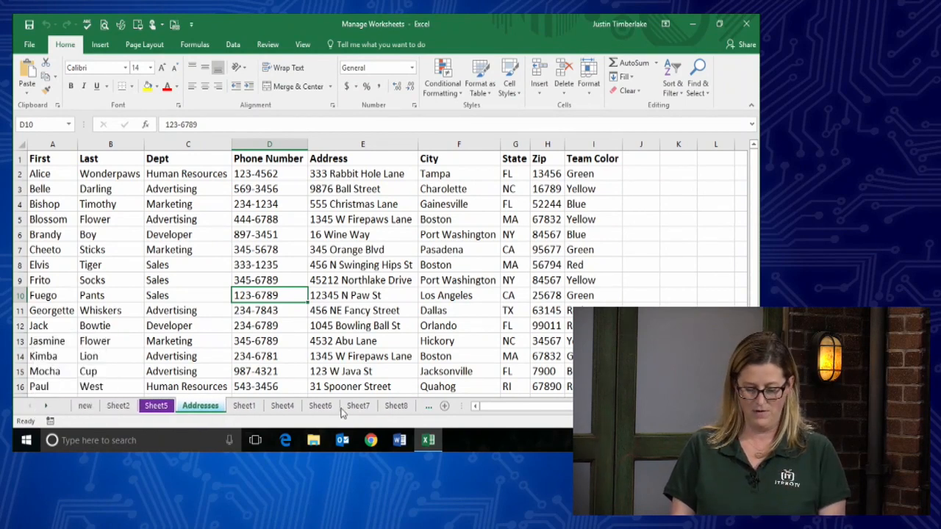
Advance through the worksheets hidden at the end of the tab row up to Weekly Sales
{"action": "left_click", "coordinate": [431, 409]}
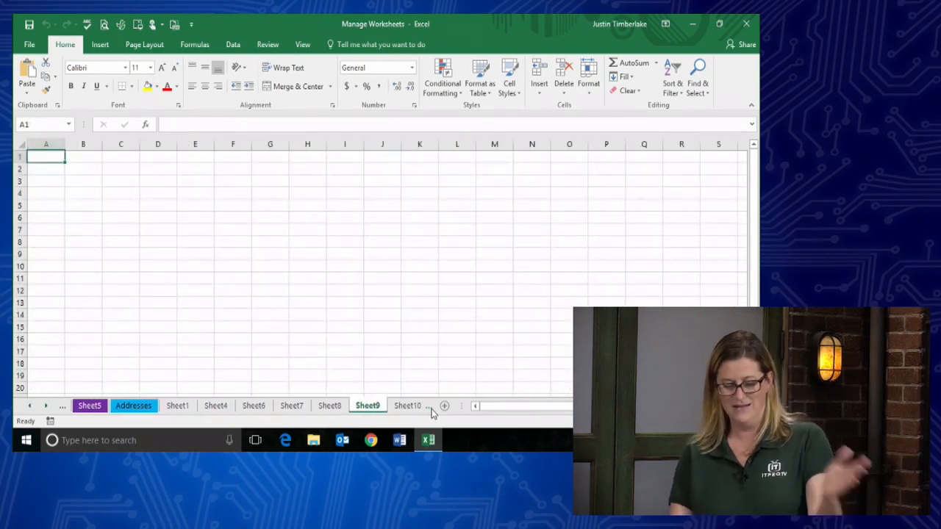
{"action": "left_click", "coordinate": [431, 410]}
{"action": "left_click", "coordinate": [431, 411]}
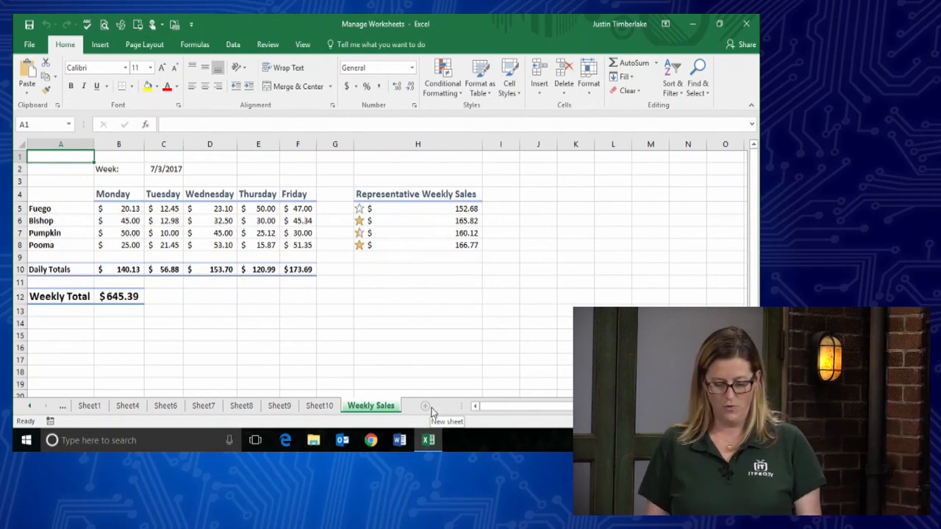
Group the blank worksheets from Sheet4 through Sheet10 and delete them from the workbook together
{"action": "left_click", "coordinate": [321, 407], "text": "ctrl"}
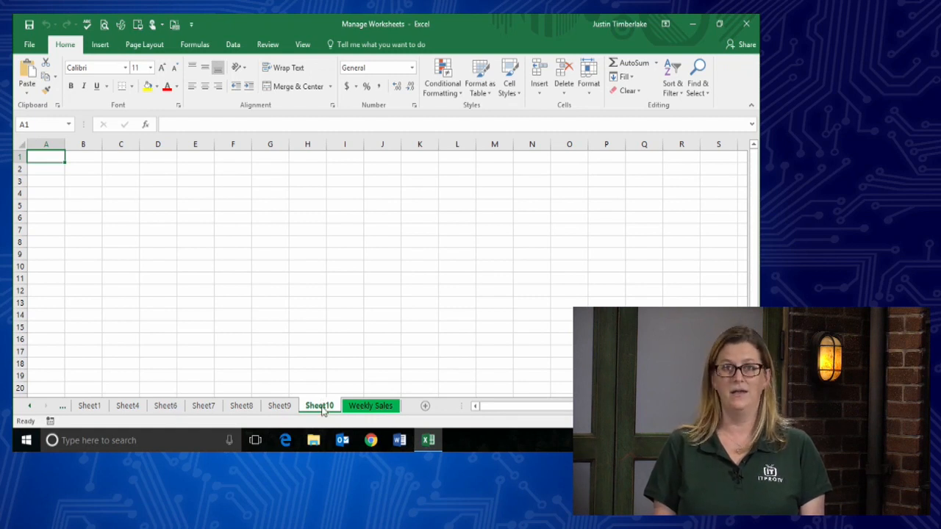
{"action": "left_click", "coordinate": [128, 408], "text": "shift"}
{"action": "right_click", "coordinate": [128, 410]}
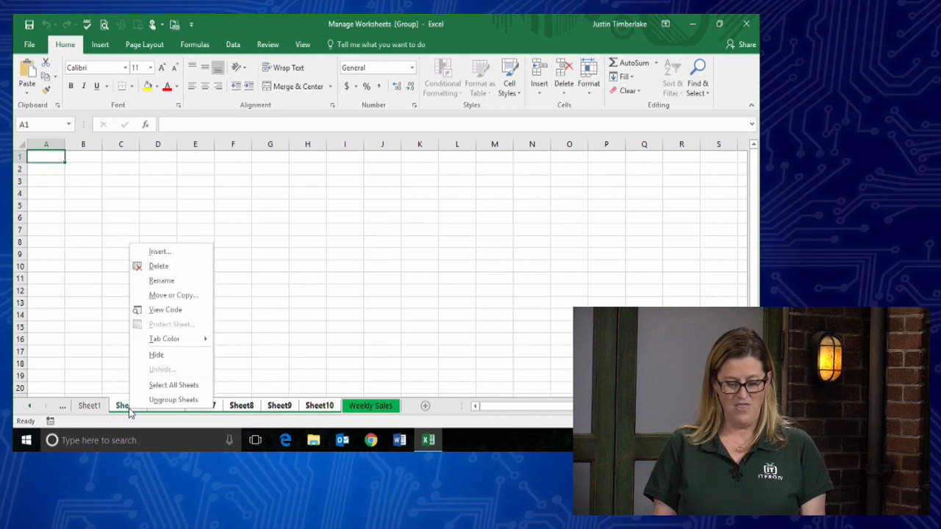
{"action": "left_click", "coordinate": [170, 266]}
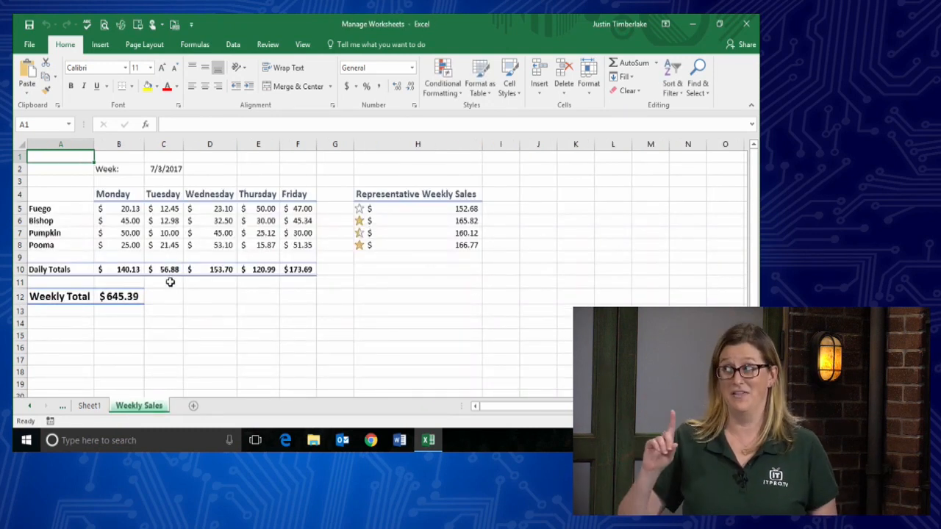
{"action": "left_click", "coordinate": [27, 409]}
{"action": "left_click", "coordinate": [27, 409]}
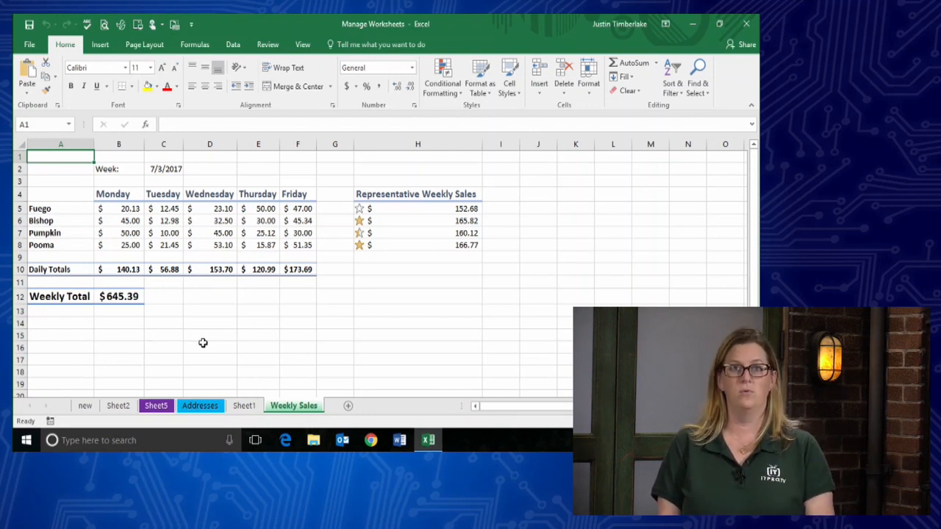
{"action": "mouse_move", "coordinate": [391, 358]}
{"action": "left_mouse_down"}
{"action": "mouse_move", "coordinate": [336, 342]}
{"action": "mouse_move", "coordinate": [69, 181]}
{"action": "mouse_move", "coordinate": [59, 162]}
{"action": "left_mouse_up"}
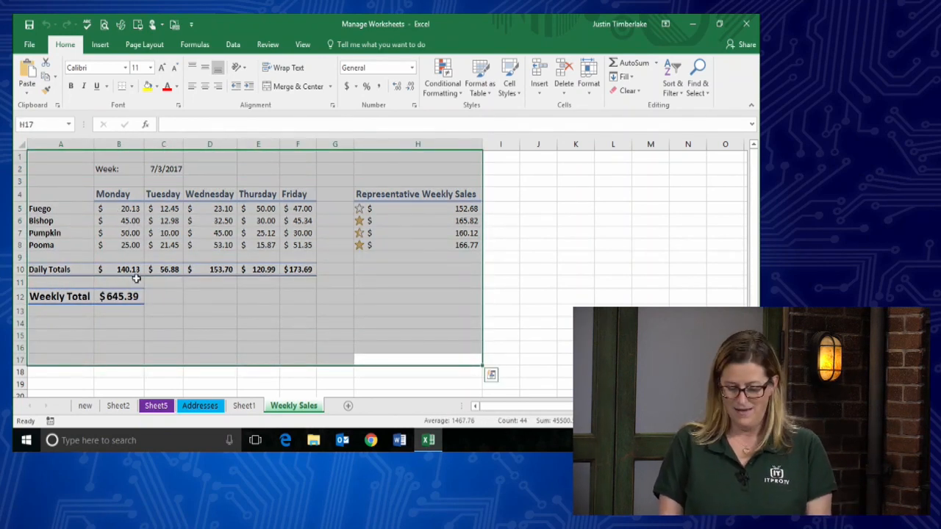
{"action": "left_click", "coordinate": [238, 361]}
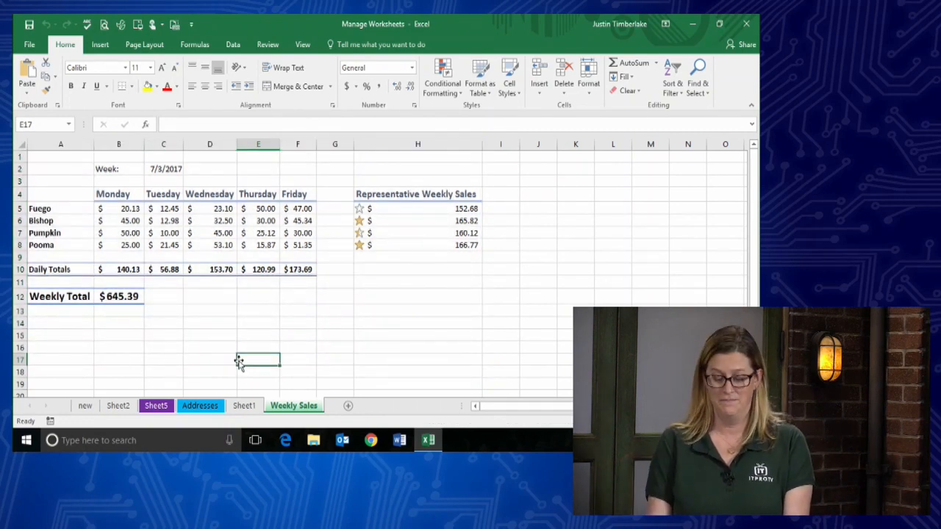
Create a copy of the Weekly Sales worksheet at the end of the Manage Worksheets workbook
{"action": "right_click", "coordinate": [284, 413]}
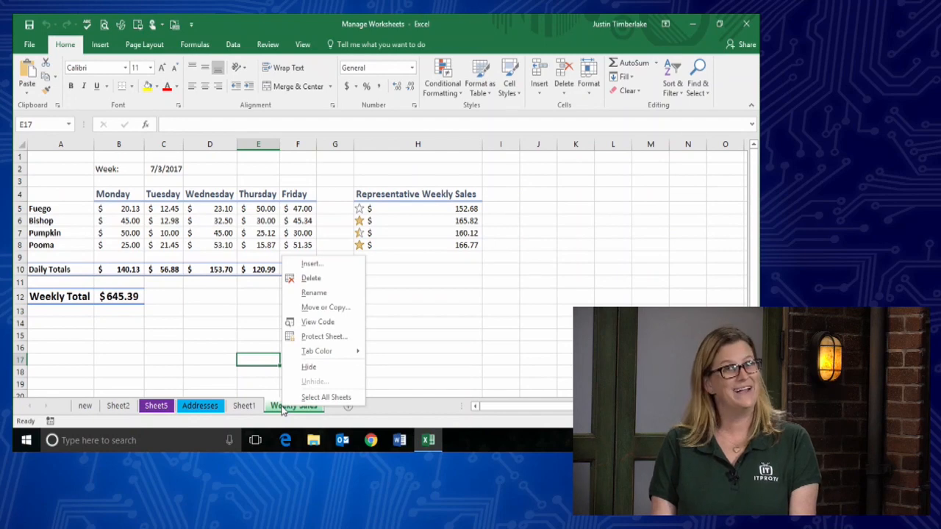
{"action": "left_click", "coordinate": [331, 311]}
{"action": "left_click_drag", "start_coordinate": [303, 224], "coordinate": [281, 177]}
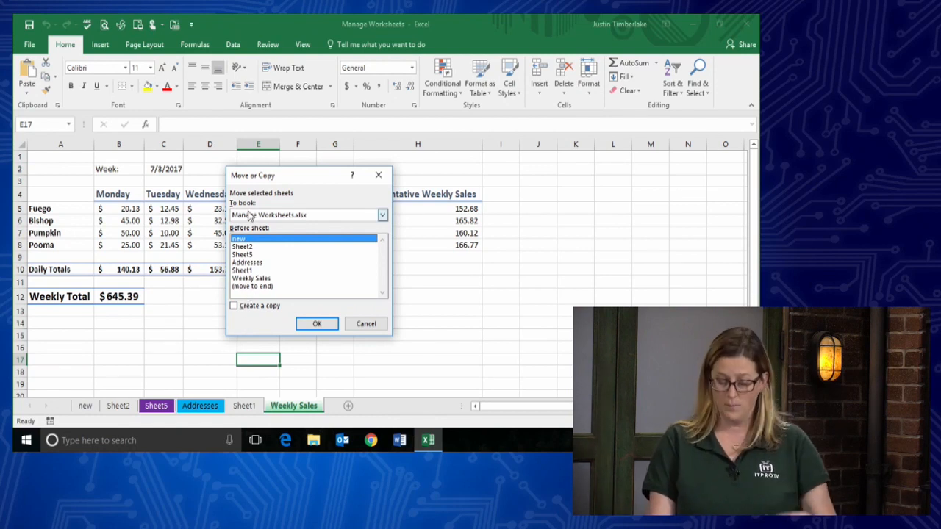
{"action": "left_click", "coordinate": [235, 306]}
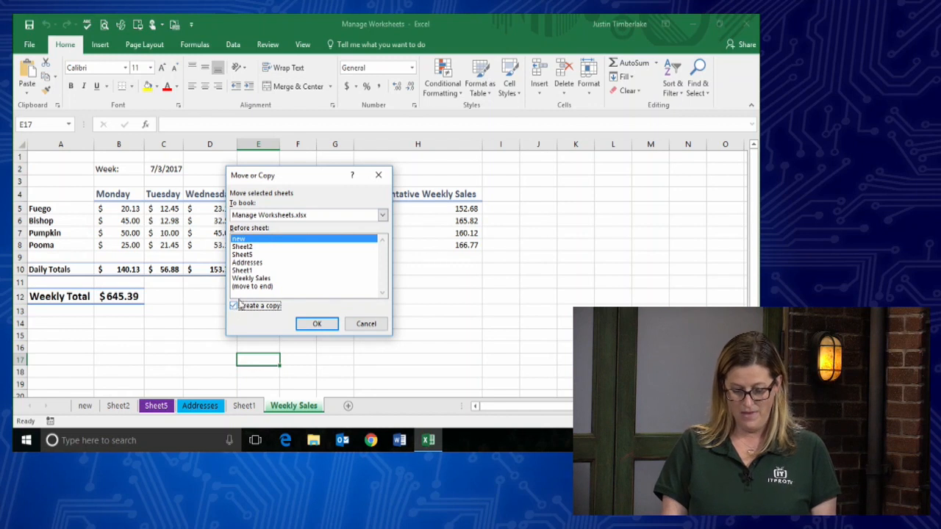
{"action": "left_click", "coordinate": [250, 287]}
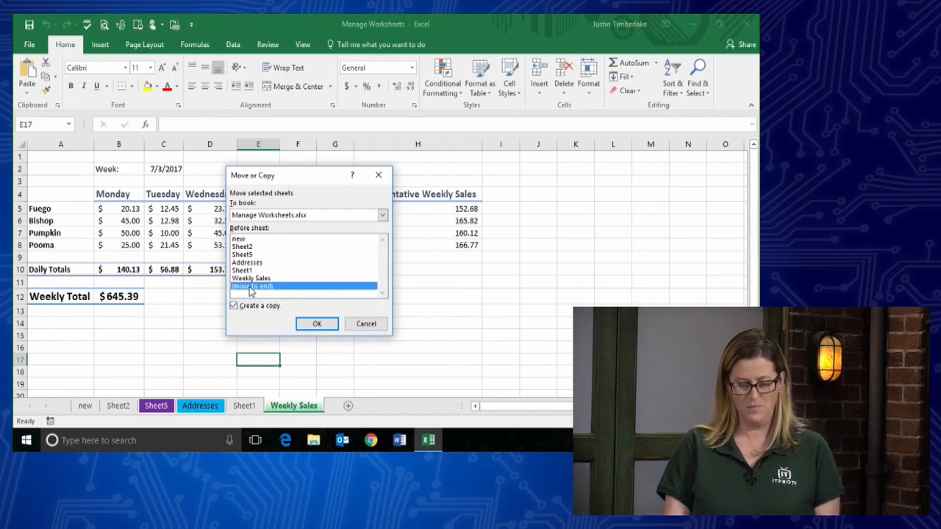
{"action": "left_click", "coordinate": [315, 325]}
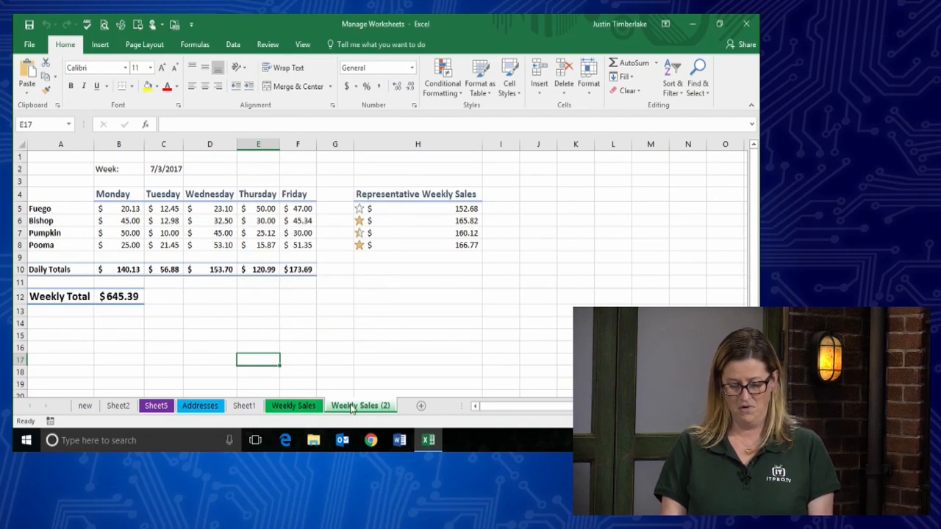
Enter the filler text rfkgjfl;ksgfhjklgfjhsgf in cell H13 of the Weekly Sales copy and compare it with the original worksheet
{"action": "left_click", "coordinate": [306, 408]}
{"action": "left_click", "coordinate": [345, 411]}
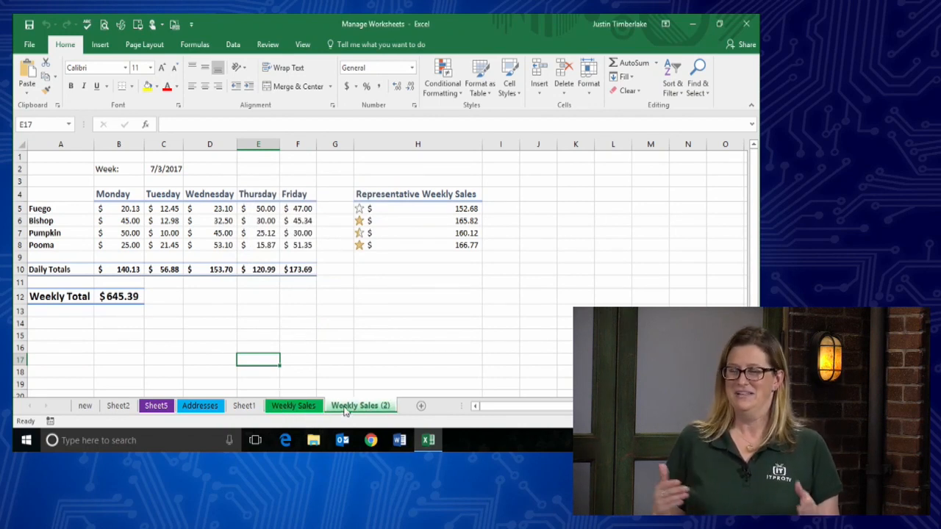
{"action": "left_click", "coordinate": [421, 314]}
{"action": "type", "text": "rfkgjfl;ksgfhjklksgfhgfg"}
{"action": "key", "text": "Return"}
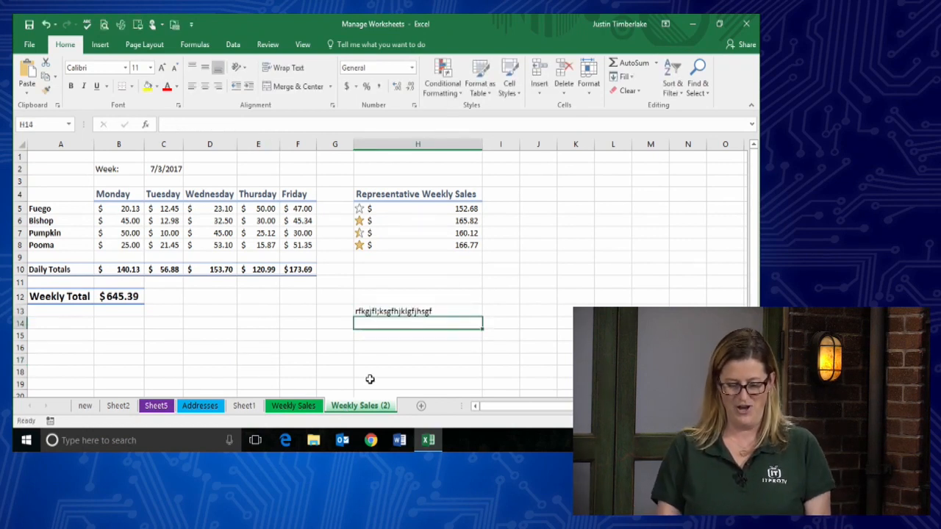
{"action": "left_click", "coordinate": [288, 409]}
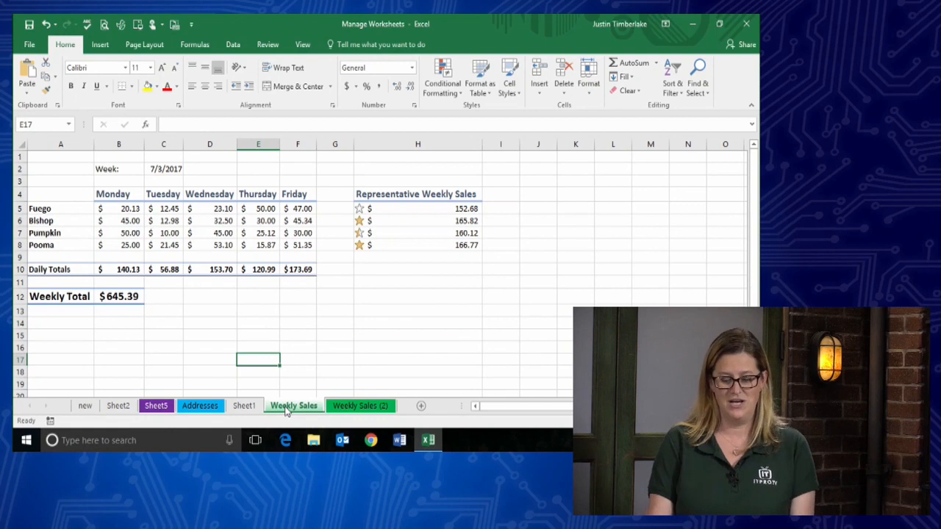
{"action": "left_click", "coordinate": [332, 410]}
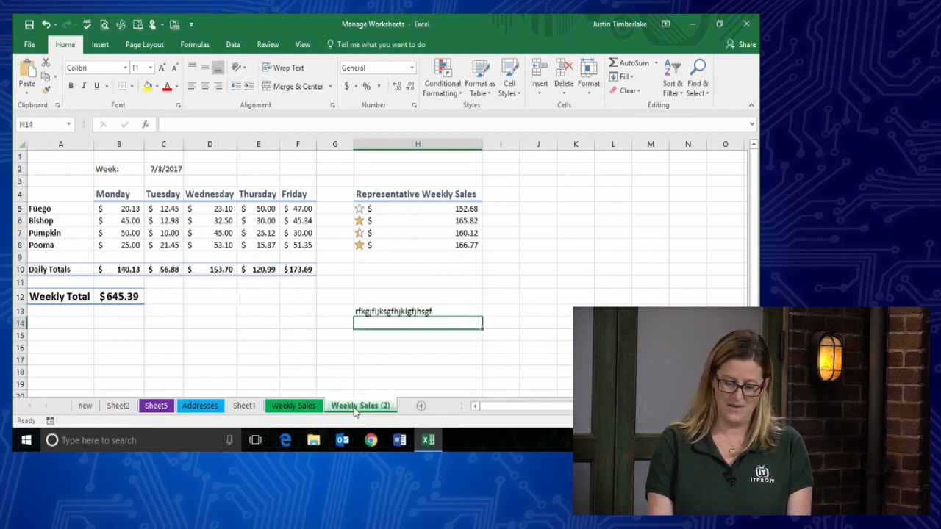
Rename the copied worksheet as Weekly Sales - 2
{"action": "double_click", "coordinate": [356, 408]}
{"action": "key", "text": "End"}
{"action": "key", "text": "BackSpace"}
{"action": "key", "text": "BackSpace"}
{"action": "key", "text": "BackSpace"}
{"action": "key", "text": "BackSpace"}
{"action": "type", "text": "2"}
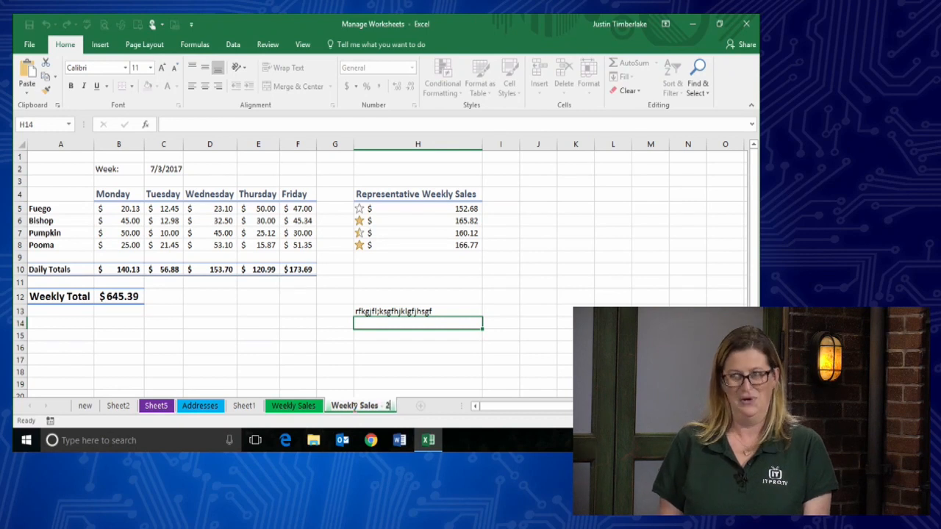
{"action": "right_click", "coordinate": [307, 407]}
Set the Weekly Sales - 2 worksheet's tab color to red and compare it with the Weekly Sales tab
{"action": "left_click", "coordinate": [342, 410]}
{"action": "right_click", "coordinate": [343, 410]}
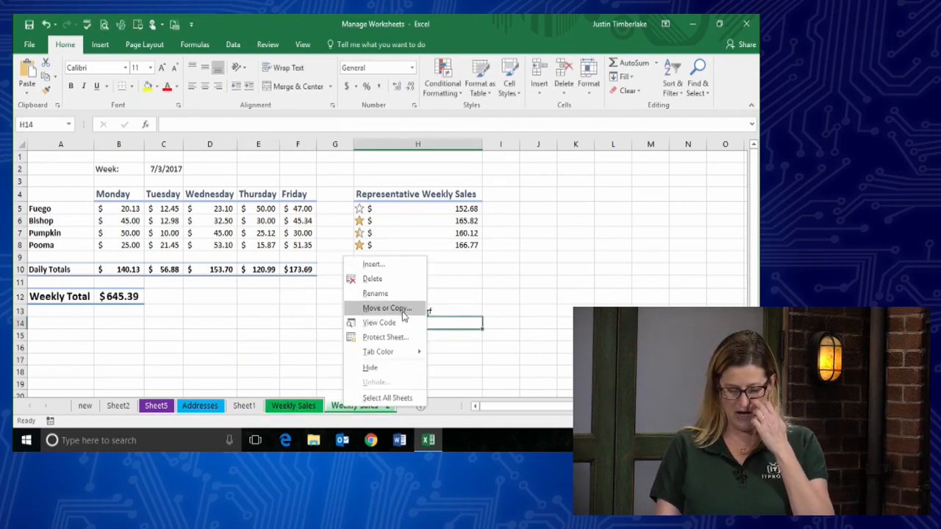
{"action": "mouse_move", "coordinate": [412, 352]}
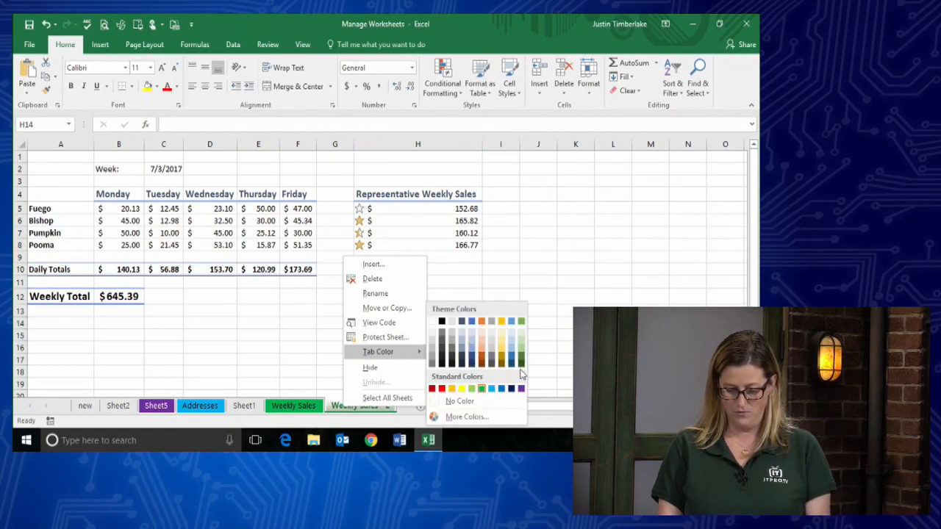
{"action": "left_click", "coordinate": [443, 394]}
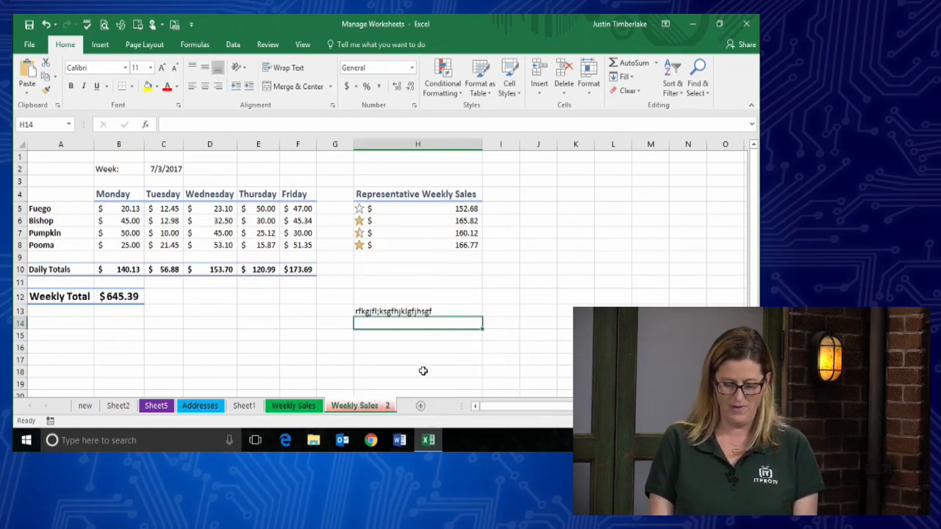
{"action": "left_click", "coordinate": [289, 408]}
{"action": "left_click", "coordinate": [352, 410]}
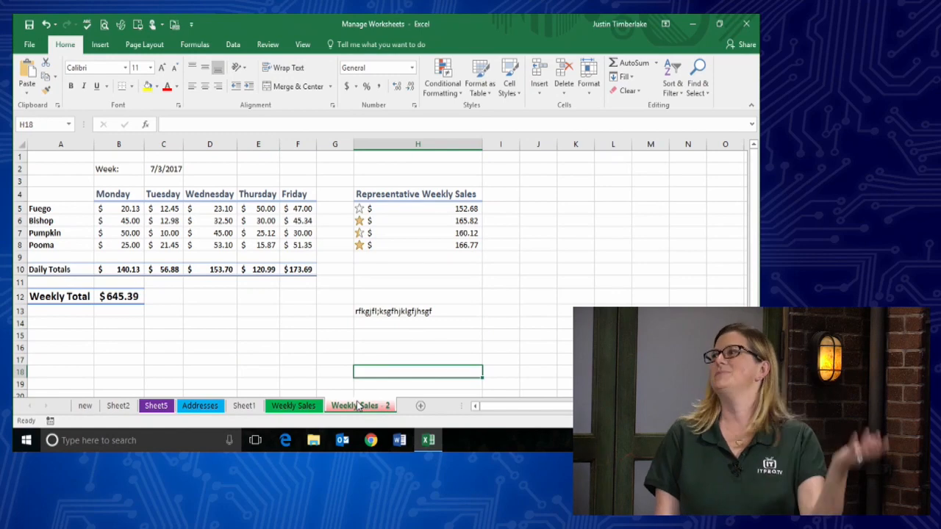
Copy the Weekly Sales worksheet into a new workbook, and close that workbook without saving it
{"action": "left_click", "coordinate": [306, 406]}
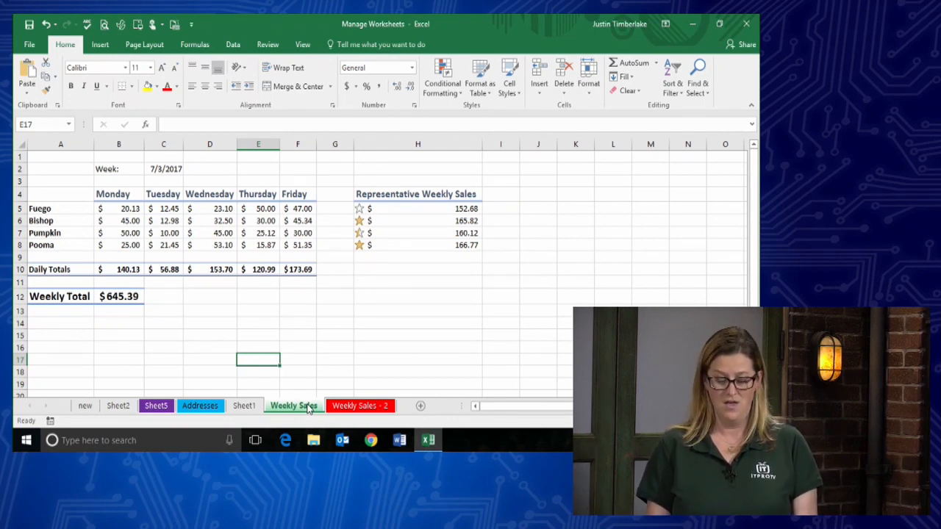
{"action": "right_click", "coordinate": [297, 408]}
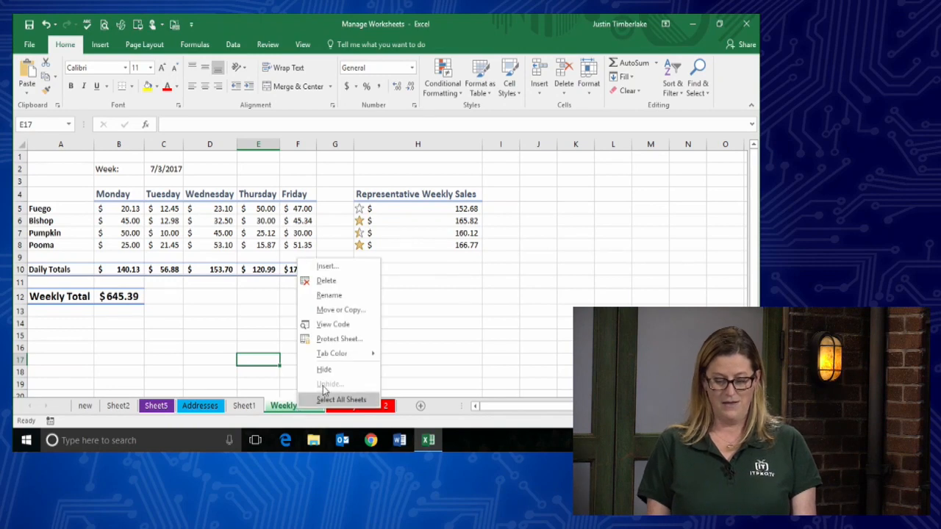
{"action": "left_click", "coordinate": [340, 310]}
{"action": "left_click_drag", "start_coordinate": [331, 231], "coordinate": [312, 155]}
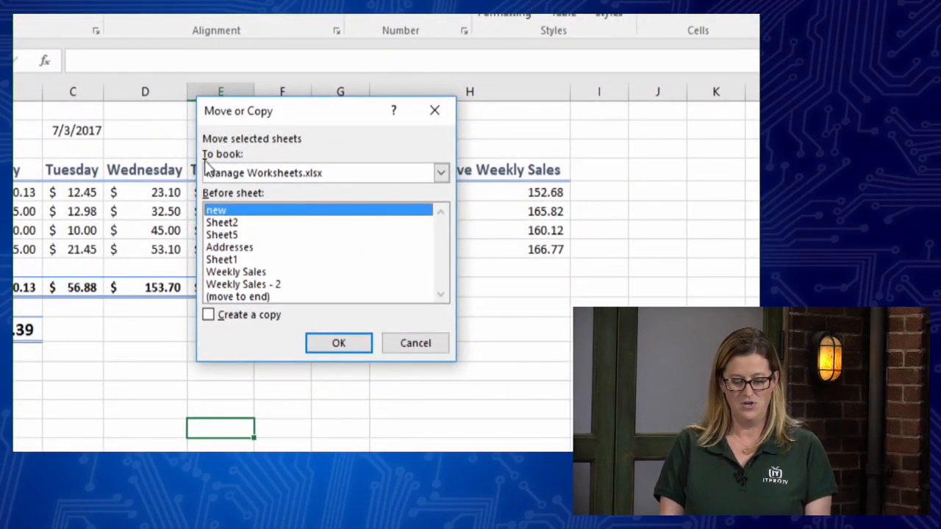
{"action": "left_click", "coordinate": [441, 175]}
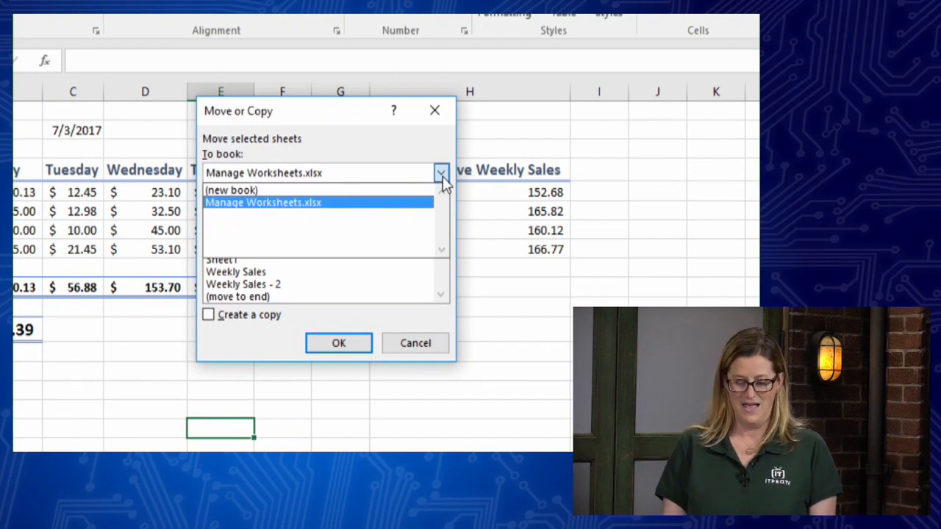
{"action": "left_click", "coordinate": [326, 192]}
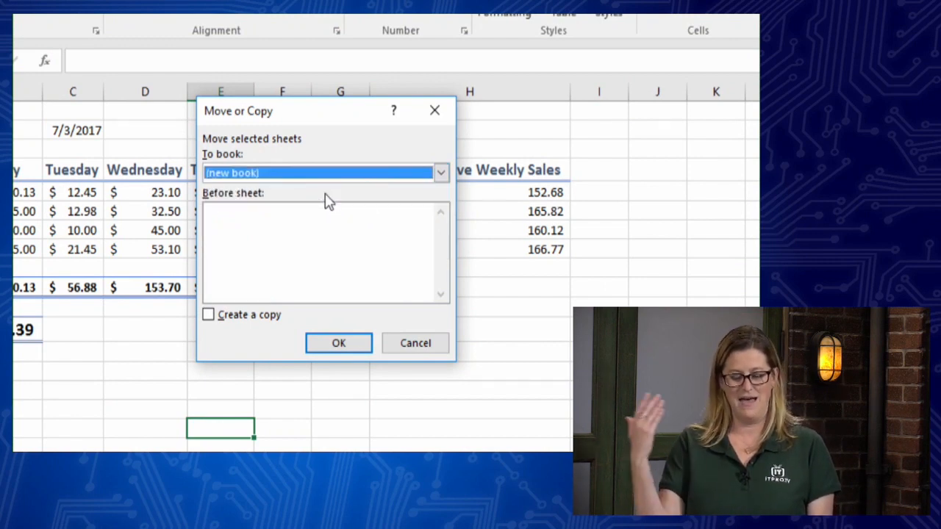
{"action": "left_click", "coordinate": [209, 316]}
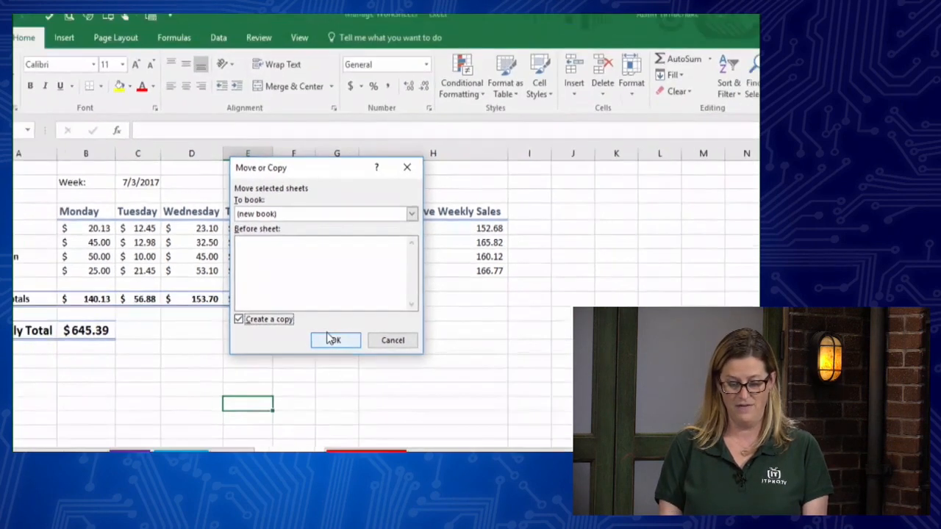
{"action": "left_click", "coordinate": [330, 304]}
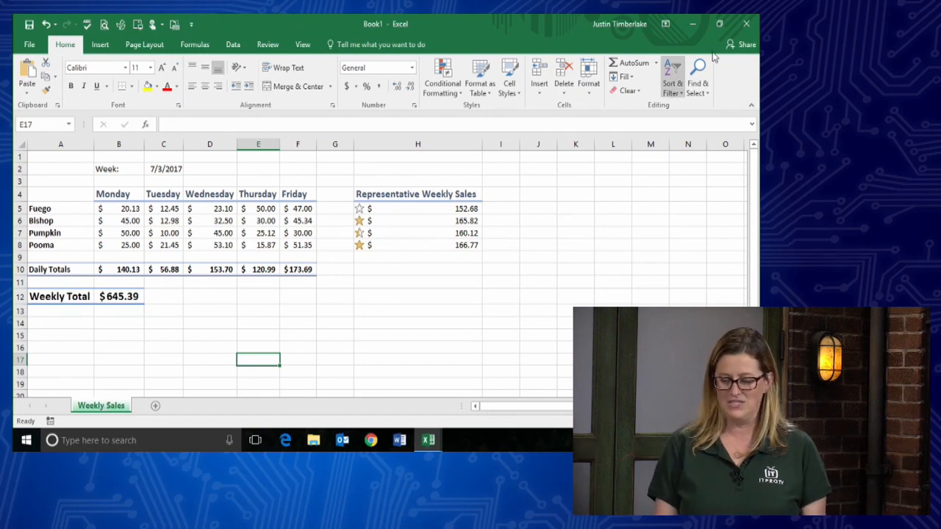
{"action": "left_click", "coordinate": [744, 27]}
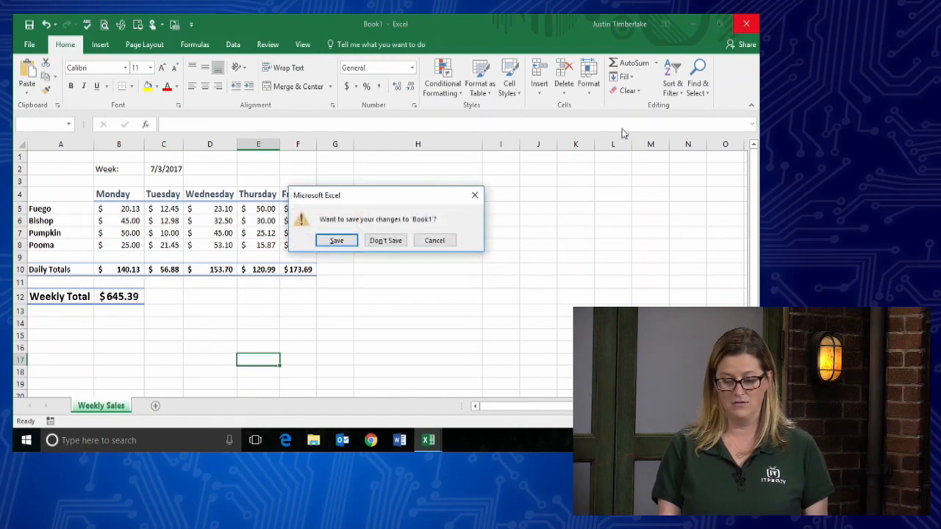
{"action": "left_click", "coordinate": [388, 243]}
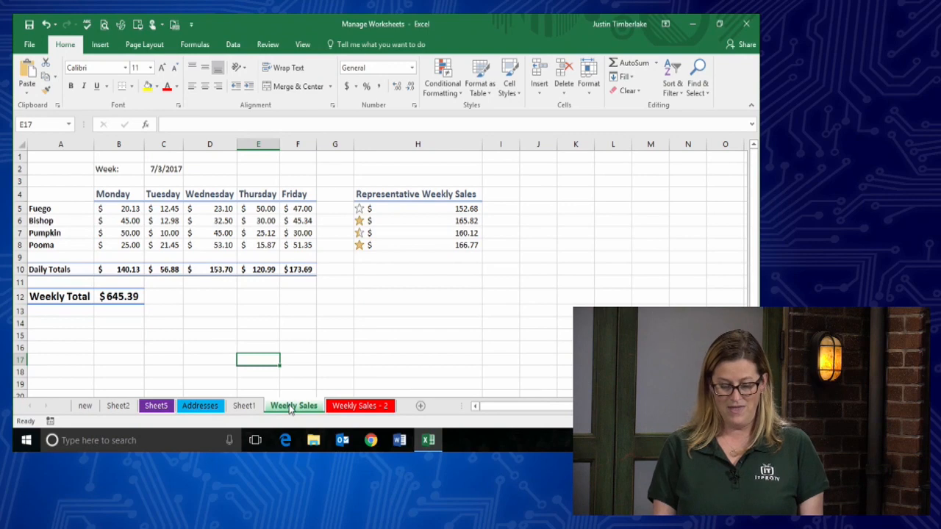
{"action": "right_click", "coordinate": [292, 409]}
{"action": "left_click", "coordinate": [326, 307]}
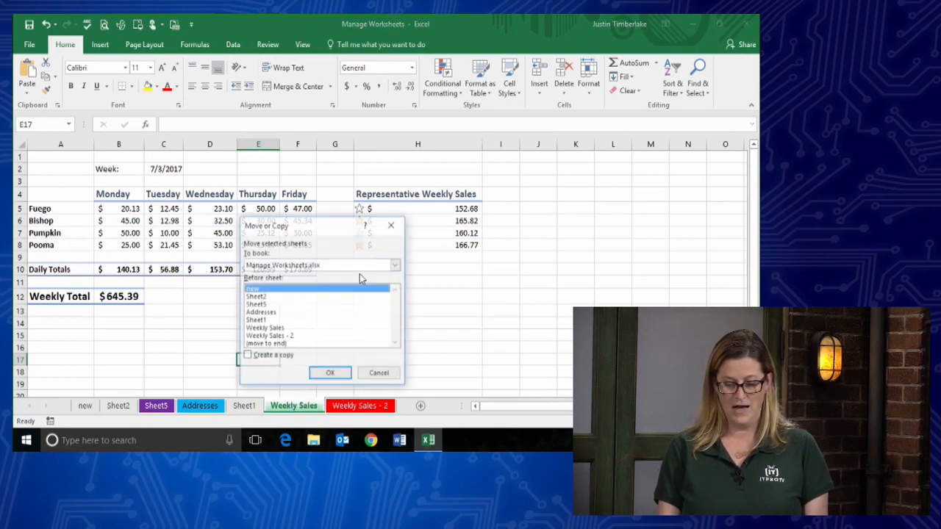
{"action": "left_click", "coordinate": [396, 265]}
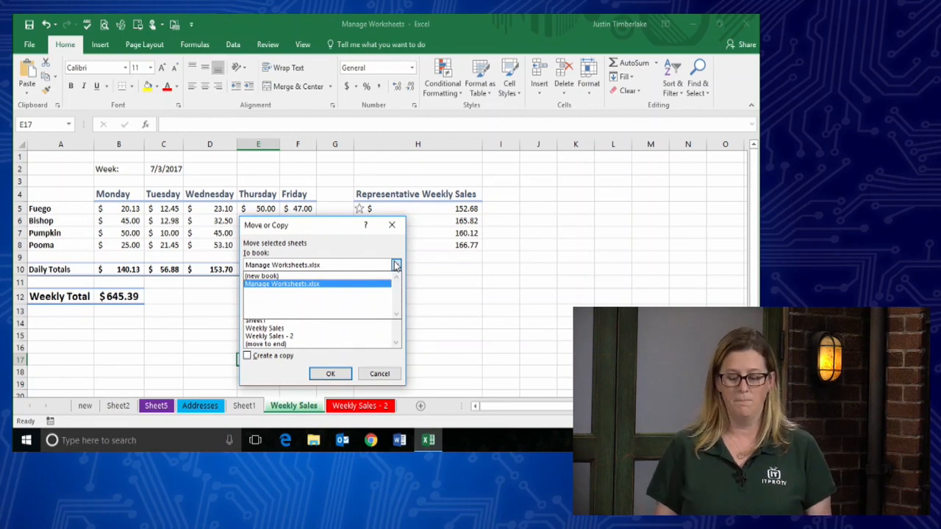
{"action": "left_click", "coordinate": [394, 228]}
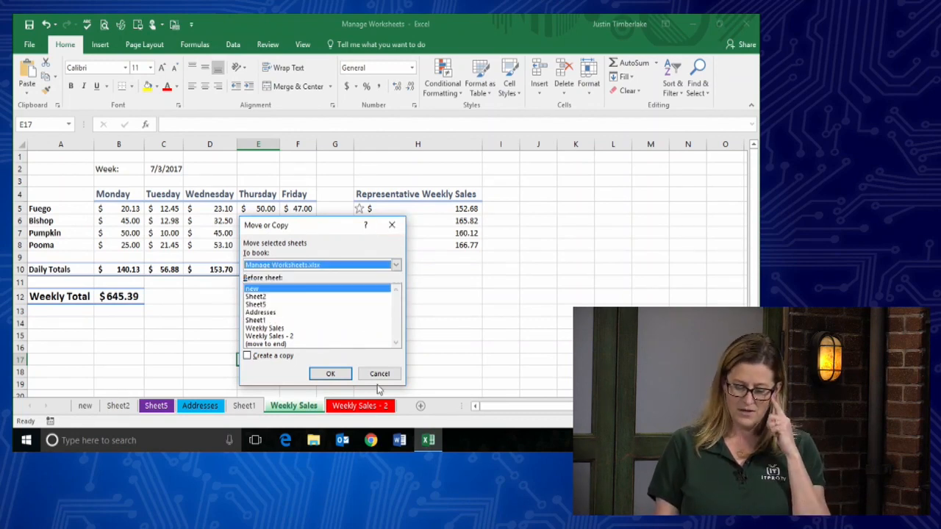
{"action": "left_click", "coordinate": [380, 373]}
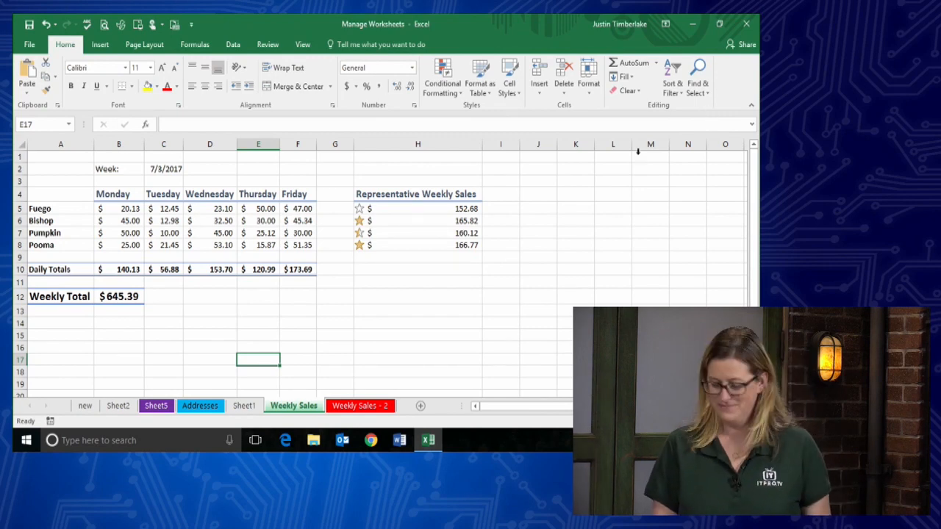
Open the Flash Fill workbook from the Desktop folder
{"action": "left_click", "coordinate": [29, 45]}
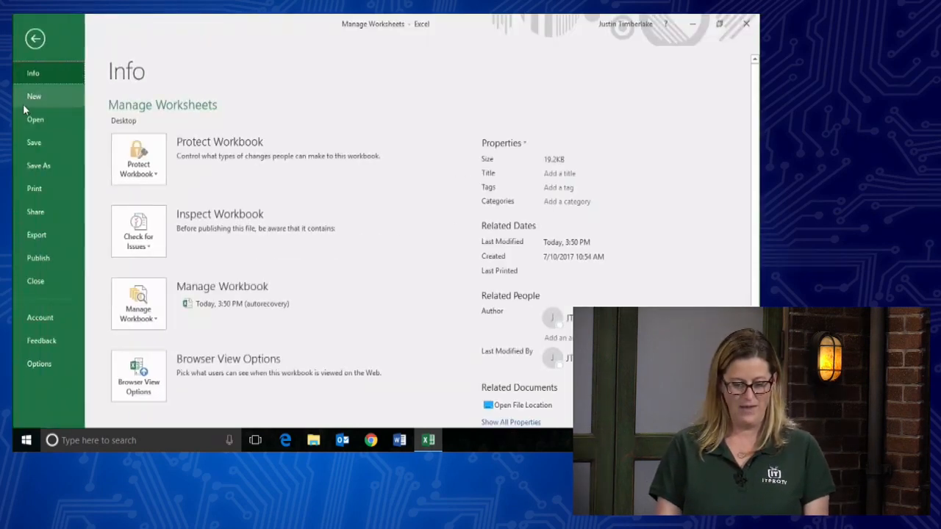
{"action": "left_click", "coordinate": [32, 120]}
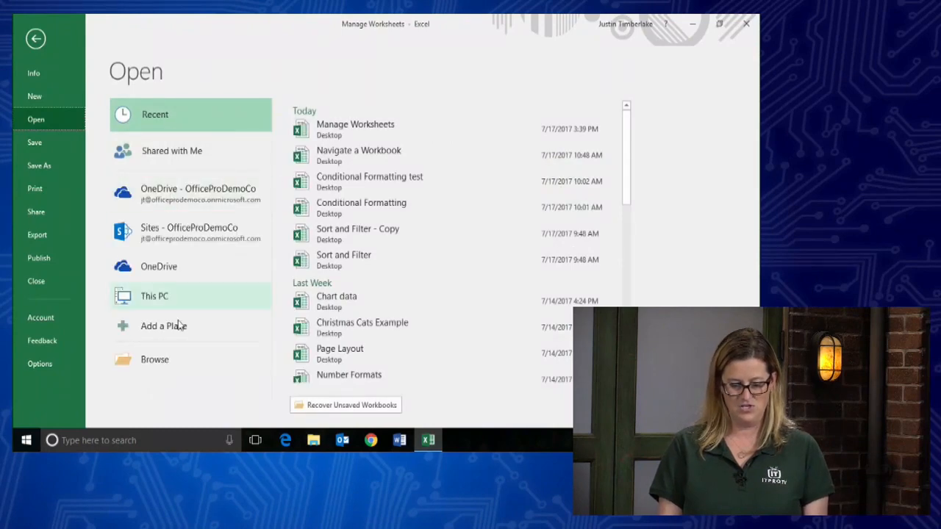
{"action": "left_click", "coordinate": [167, 359]}
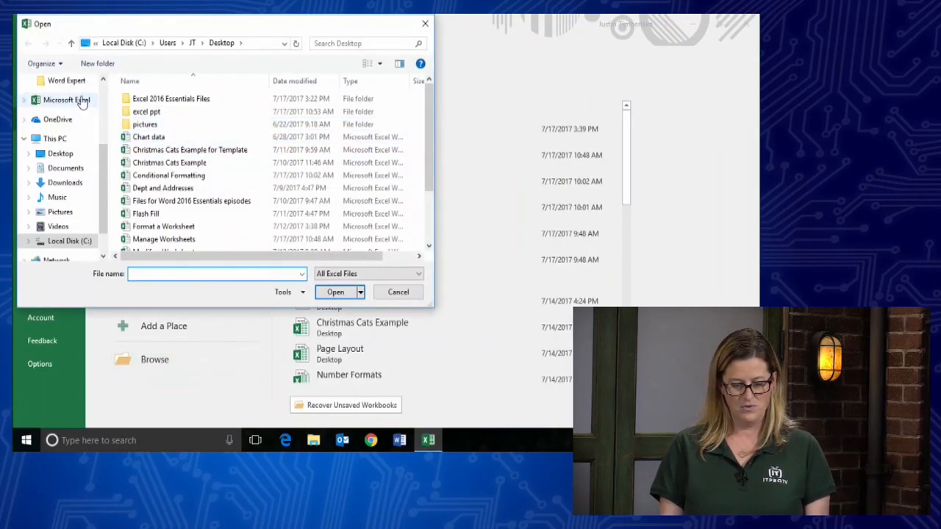
{"action": "double_click", "coordinate": [158, 213]}
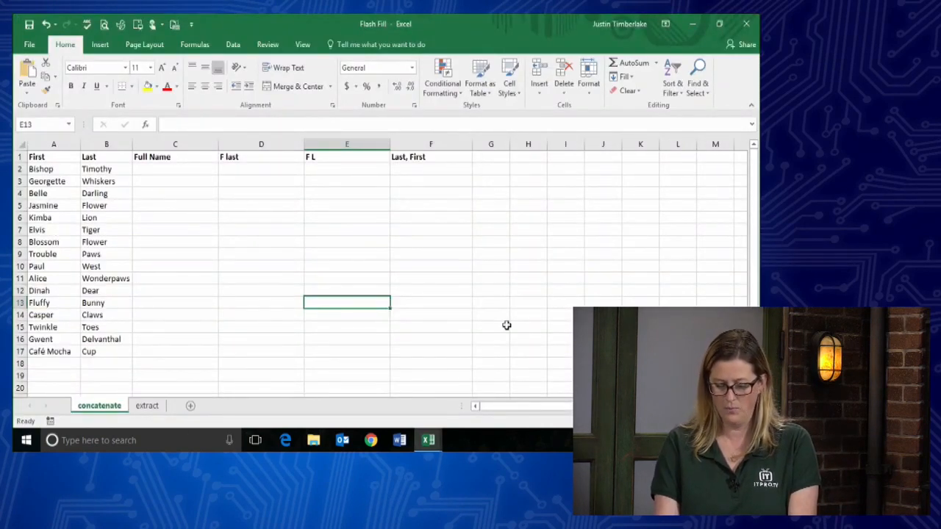
Copy the Weekly Sales worksheet from Manage Worksheets into Flash Fill.xlsx, placing the copy before the concatenate sheet
{"action": "mouse_move", "coordinate": [425, 438]}
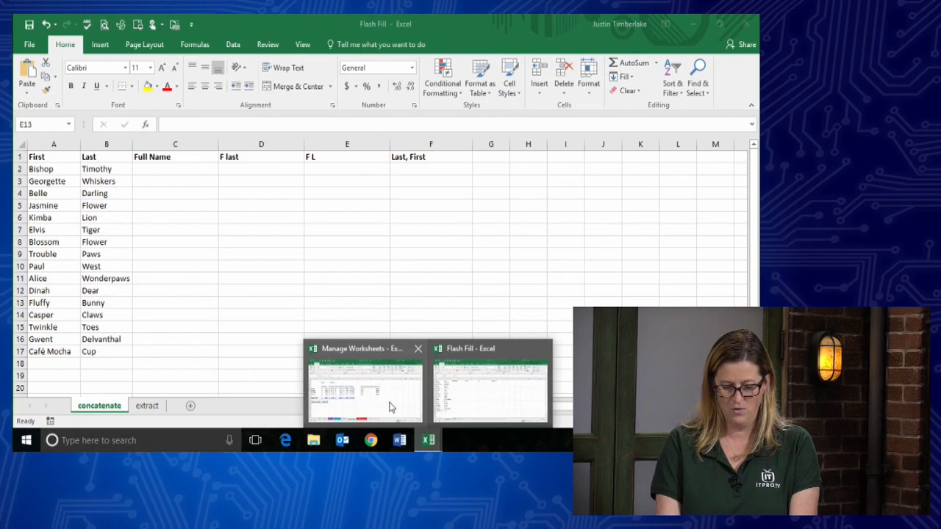
{"action": "left_click", "coordinate": [389, 405]}
{"action": "right_click", "coordinate": [295, 406]}
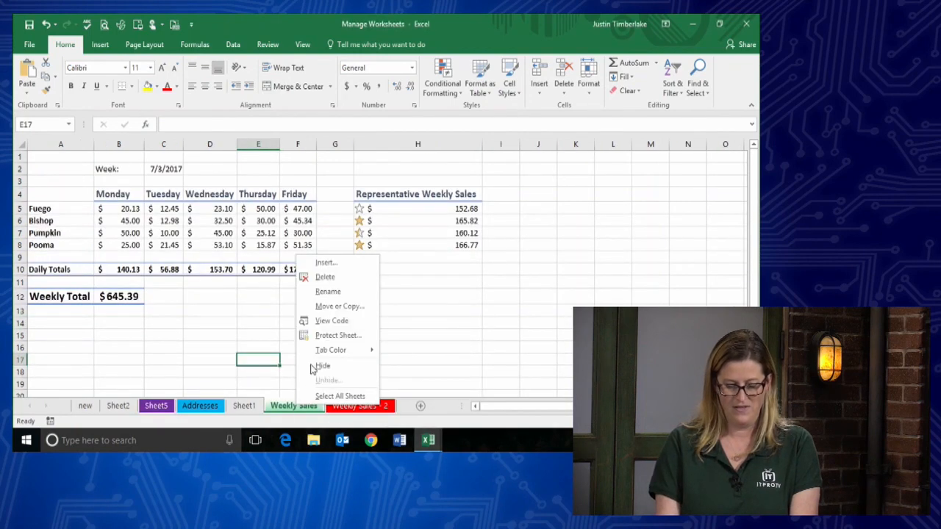
{"action": "left_click", "coordinate": [319, 313]}
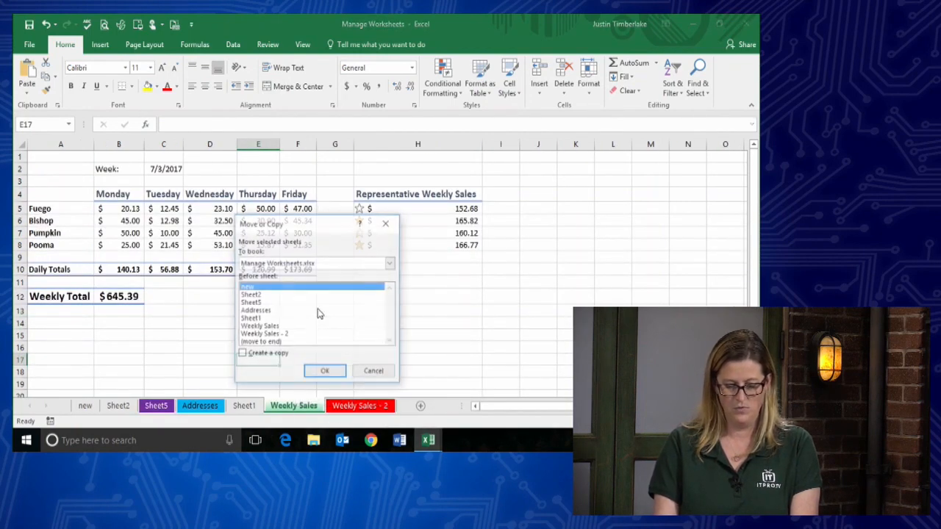
{"action": "left_click", "coordinate": [393, 264]}
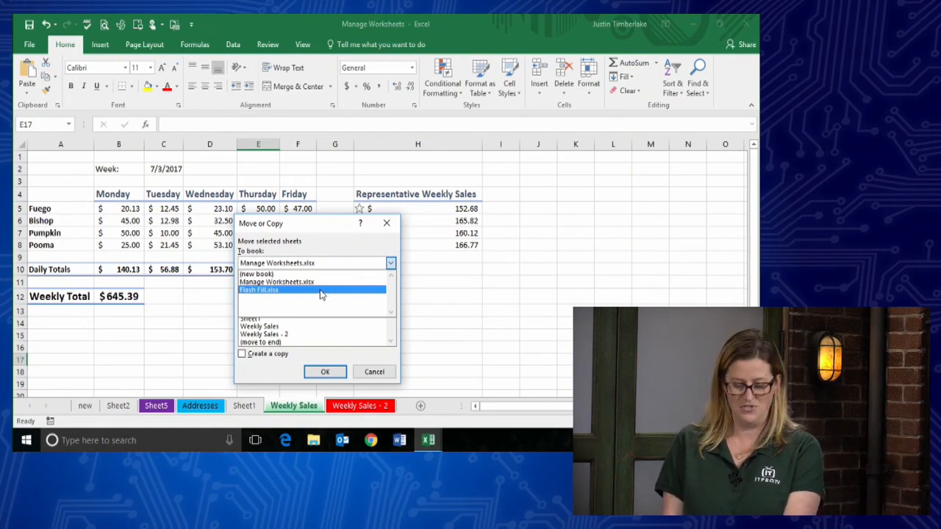
{"action": "left_click", "coordinate": [303, 291]}
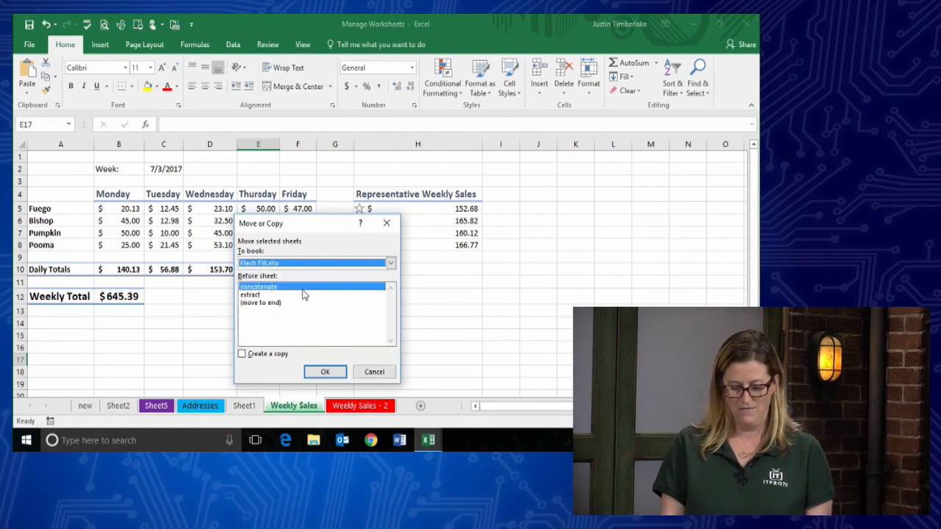
{"action": "left_click", "coordinate": [242, 355]}
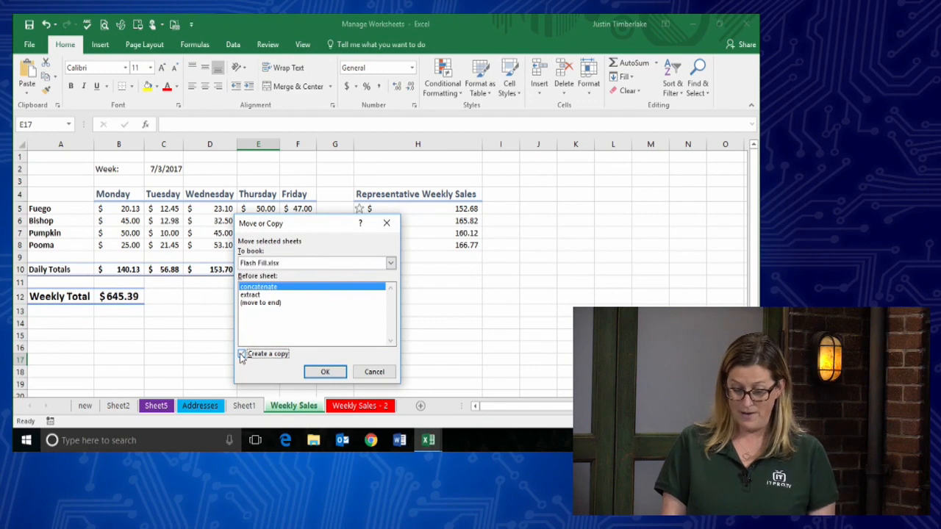
{"action": "left_click", "coordinate": [325, 373]}
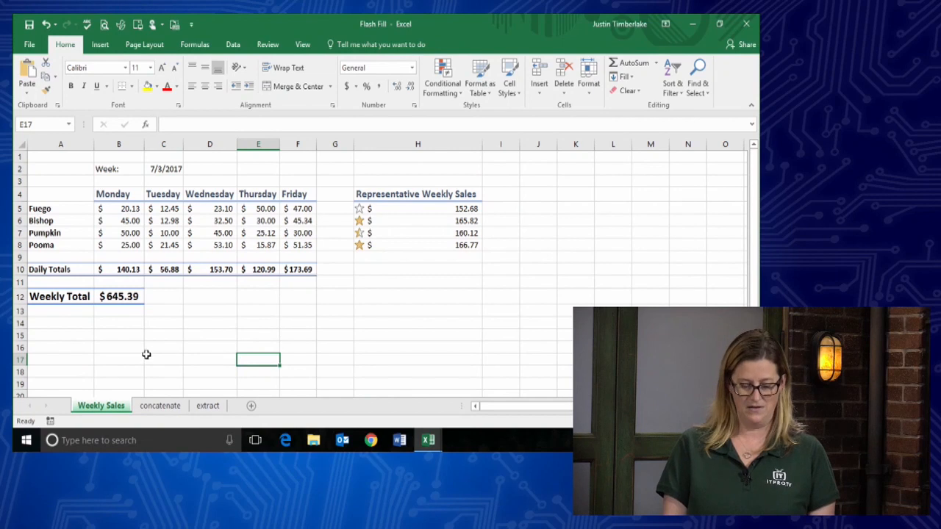
Move the Weekly Sales sheet after the extract sheet in Flash Fill, and close the workbook without saving
{"action": "left_click_drag", "start_coordinate": [118, 409], "coordinate": [232, 413]}
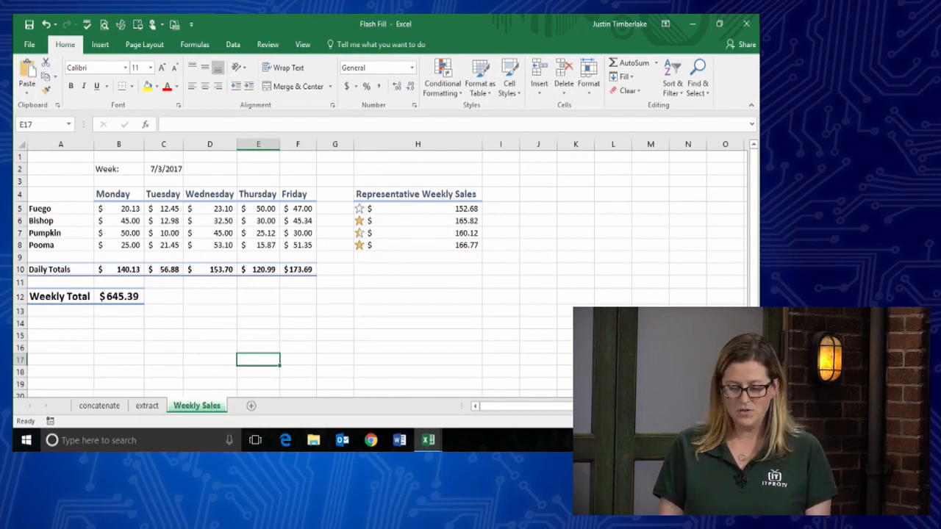
{"action": "left_click", "coordinate": [746, 26]}
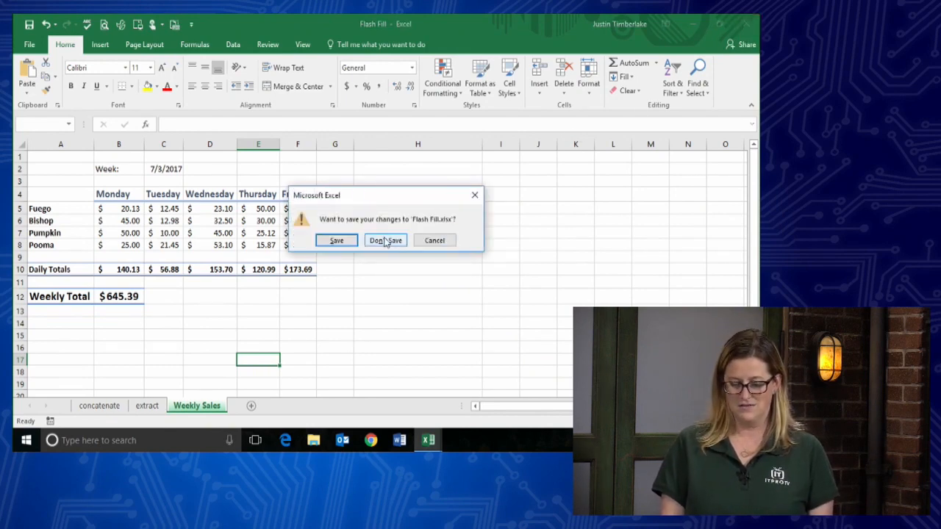
{"action": "left_click", "coordinate": [385, 241]}
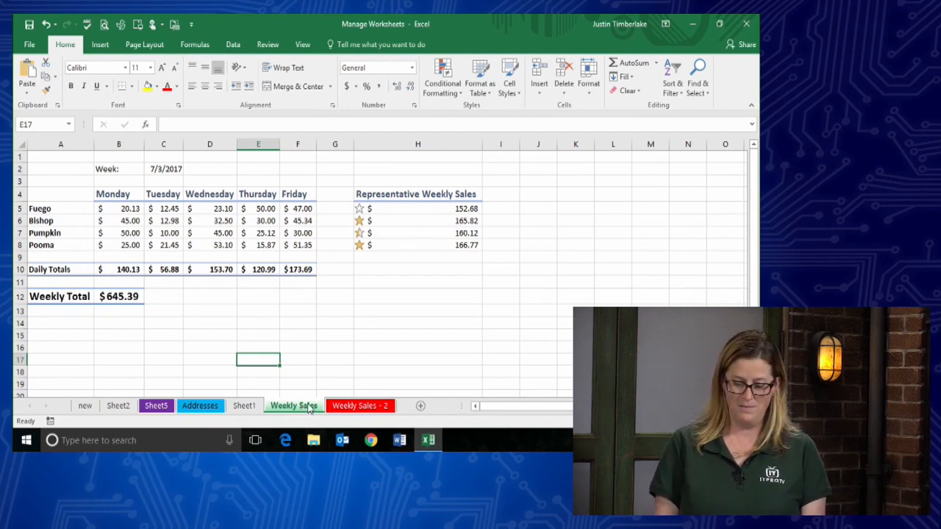
Copy Friday's daily total from F10 to F13 on the Weekly Sales sheet, and undo the copy
{"action": "left_click", "coordinate": [305, 271]}
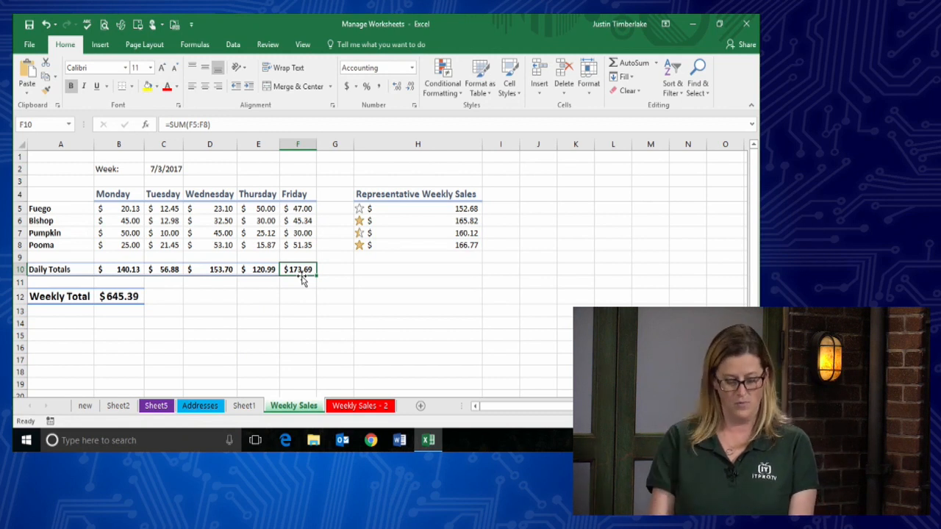
{"action": "left_click_drag", "start_coordinate": [305, 279], "coordinate": [316, 322], "text": "ctrl"}
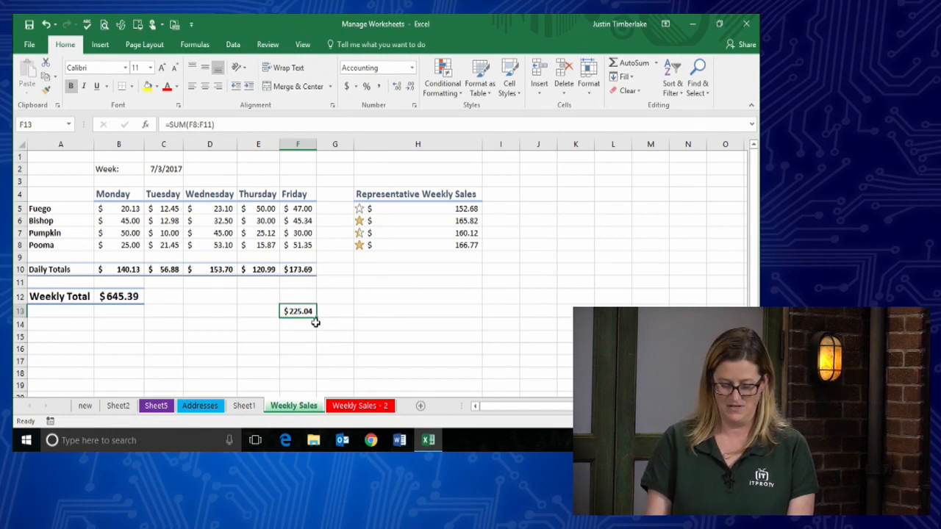
{"action": "key", "text": "ctrl+z"}
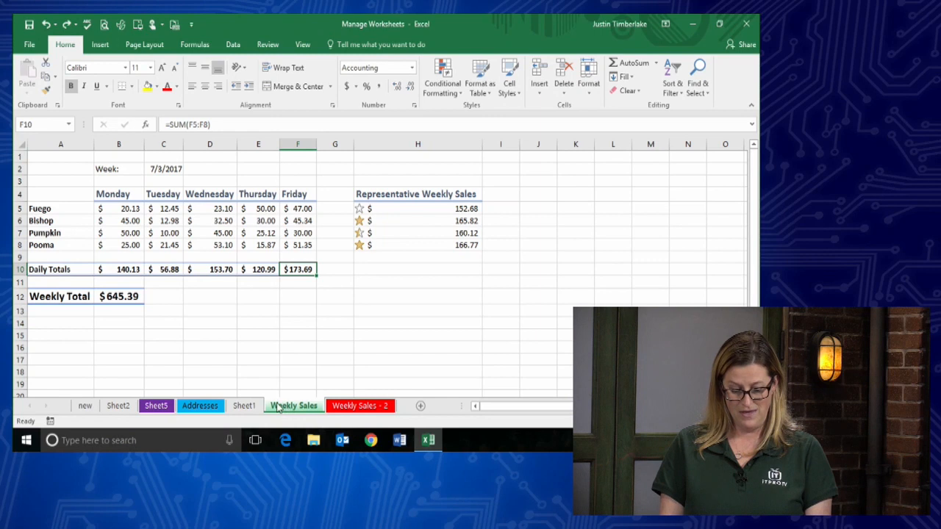
Duplicate the Weekly Sales worksheet between Addresses and Sheet1, and duplicate the Addresses worksheet directly after that copy
{"action": "mouse_move", "coordinate": [280, 408]}
{"action": "left_mouse_down"}
{"action": "mouse_move", "coordinate": [237, 407]}
{"action": "mouse_move", "coordinate": [227, 417]}
{"action": "left_mouse_up"}
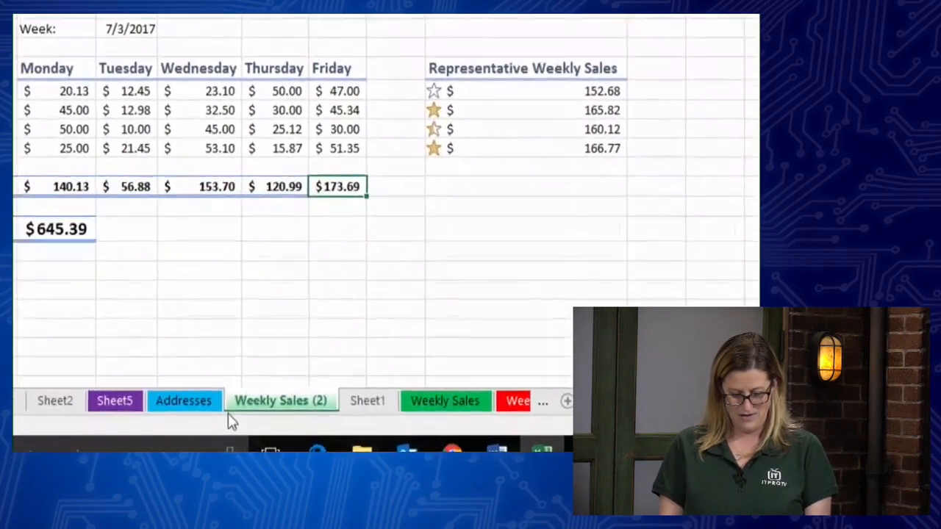
{"action": "left_click", "coordinate": [196, 409]}
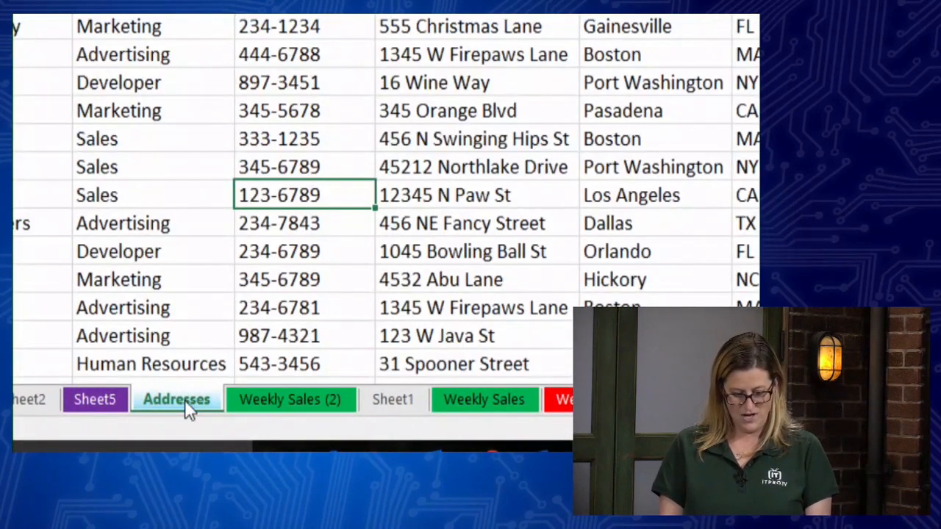
{"action": "mouse_move", "coordinate": [285, 396]}
{"action": "left_mouse_down"}
{"action": "mouse_move", "coordinate": [326, 399]}
{"action": "mouse_move", "coordinate": [357, 384]}
{"action": "mouse_move", "coordinate": [360, 353]}
{"action": "left_mouse_up"}
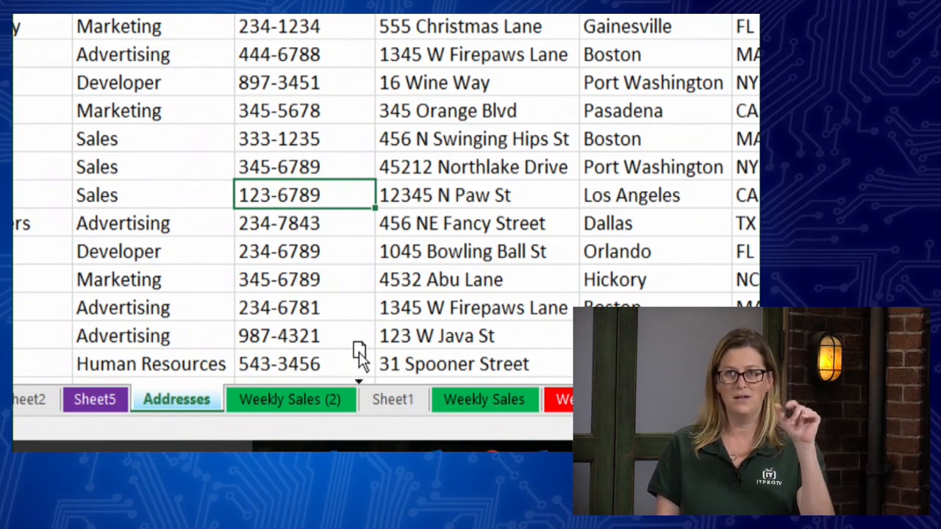
{"action": "left_click_drag", "start_coordinate": [361, 353], "coordinate": [362, 401]}
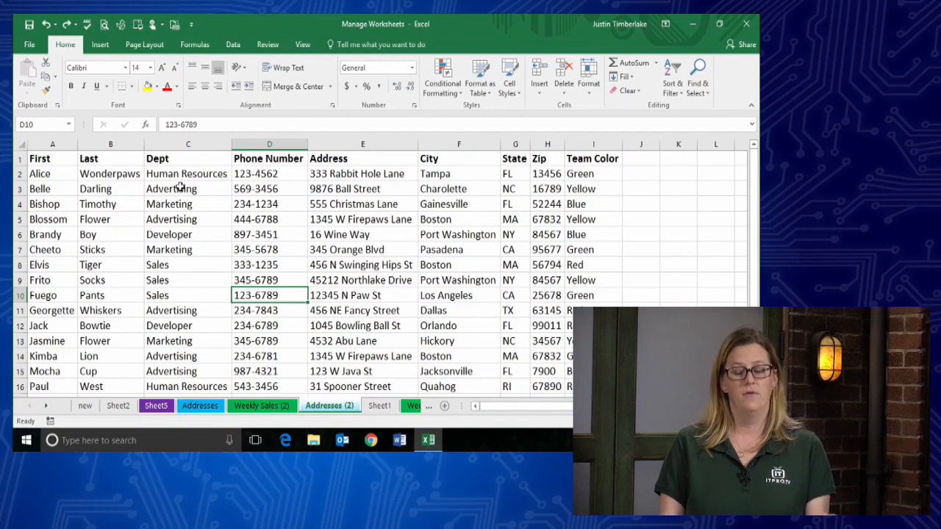
{"action": "scroll", "coordinate": [185, 221], "scroll_direction": "down", "scroll_amount": 1}
{"action": "scroll", "coordinate": [185, 221], "scroll_direction": "down", "scroll_amount": 4}
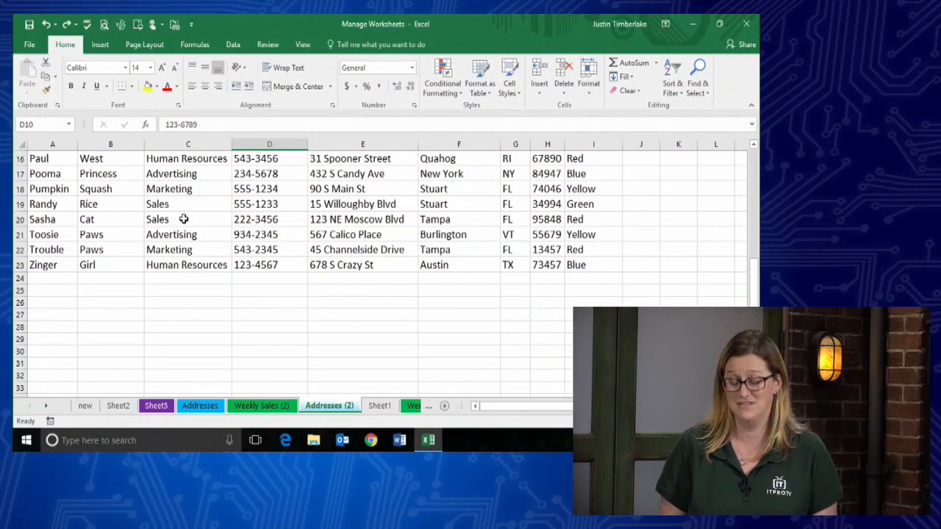
Examine how the heading row and name columns behave when viewing the far rows and columns of the Addresses (2) sheet
{"action": "left_click", "coordinate": [103, 206]}
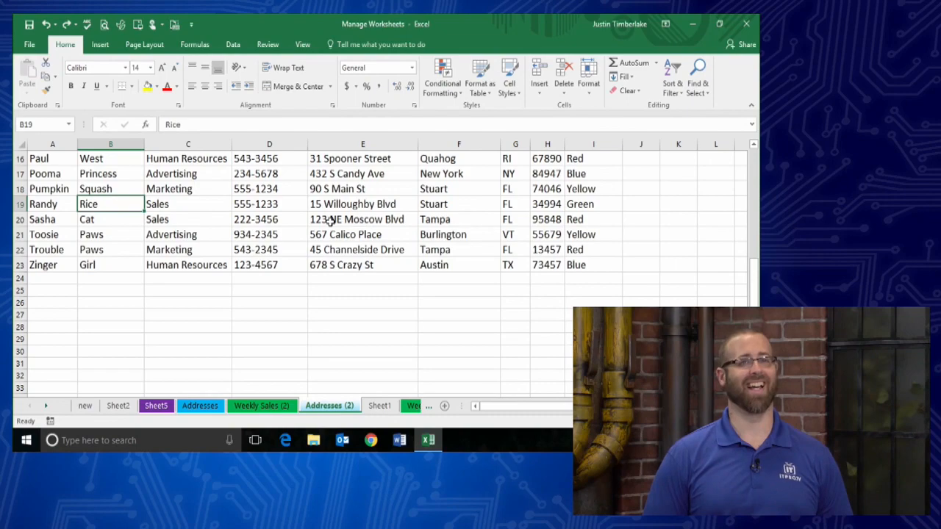
{"action": "scroll", "coordinate": [265, 235], "scroll_direction": "up", "scroll_amount": 5}
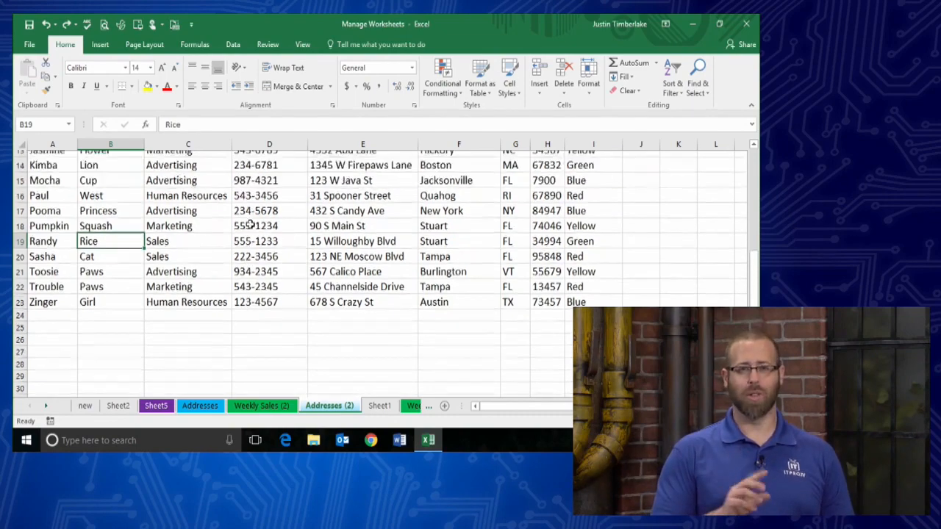
{"action": "scroll", "coordinate": [250, 228], "scroll_direction": "down", "scroll_amount": 4}
{"action": "scroll", "coordinate": [250, 228], "scroll_direction": "down", "scroll_amount": 6}
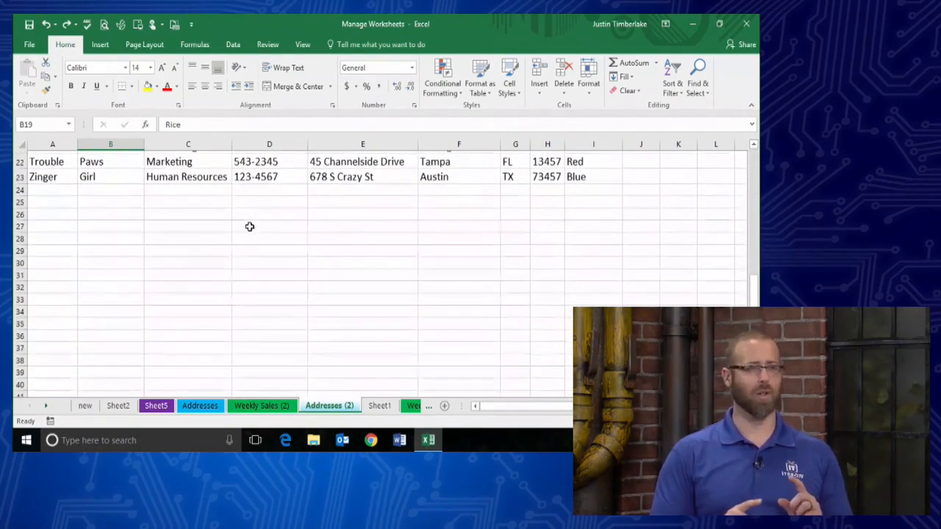
{"action": "scroll", "coordinate": [250, 226], "scroll_direction": "up", "scroll_amount": 4}
{"action": "scroll", "coordinate": [250, 227], "scroll_direction": "up", "scroll_amount": 6}
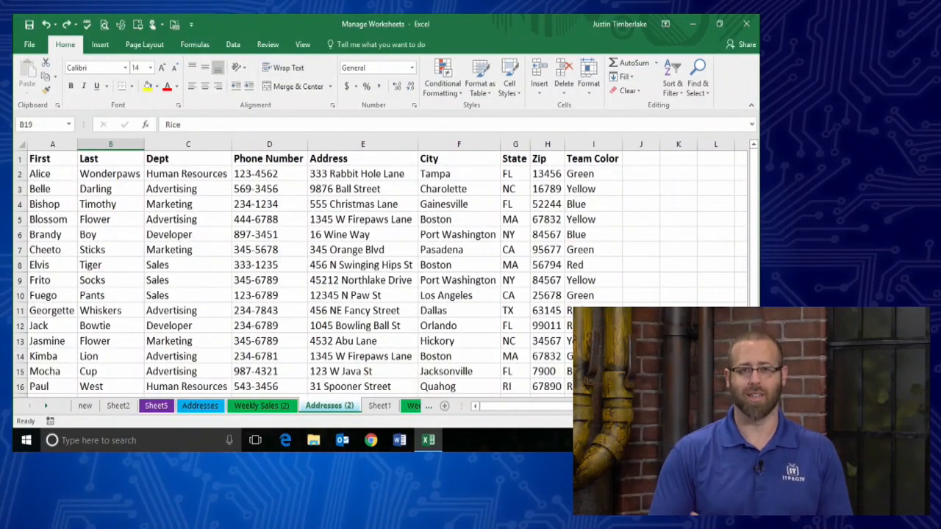
{"action": "scroll", "coordinate": [382, 272], "scroll_direction": "right", "scroll_amount": 7}
{"action": "scroll", "coordinate": [382, 272], "scroll_direction": "right", "scroll_amount": 1}
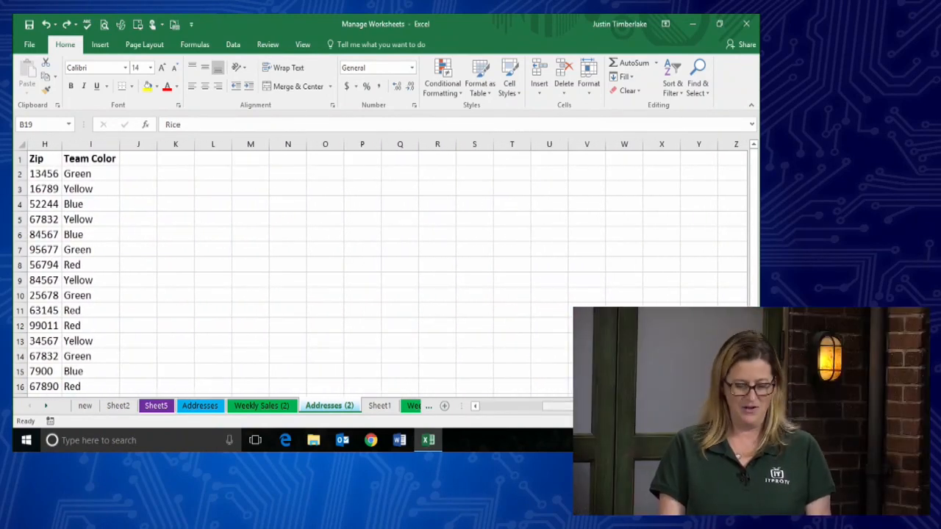
{"action": "scroll", "coordinate": [383, 272], "scroll_direction": "left", "scroll_amount": 6}
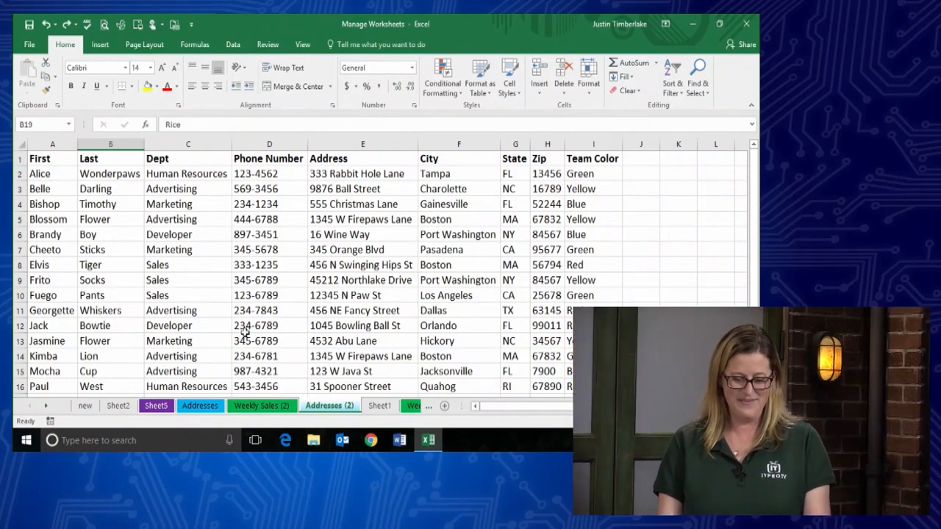
Freeze the panes at cell C2 on the Addresses (2) sheet, locking the heading row and the First and Last columns
{"action": "left_click", "coordinate": [168, 173]}
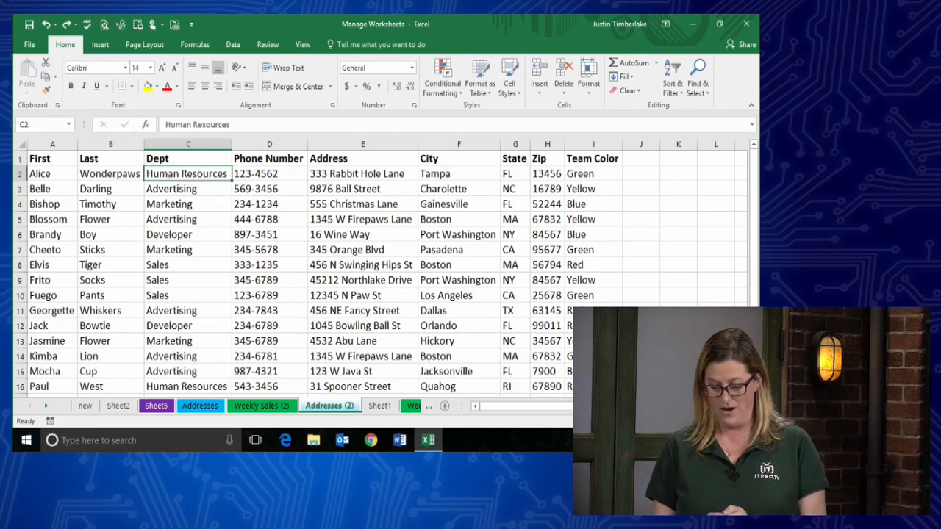
{"action": "left_click_drag", "start_coordinate": [541, 407], "coordinate": [595, 408]}
{"action": "left_click_drag", "start_coordinate": [721, 469], "coordinate": [578, 465]}
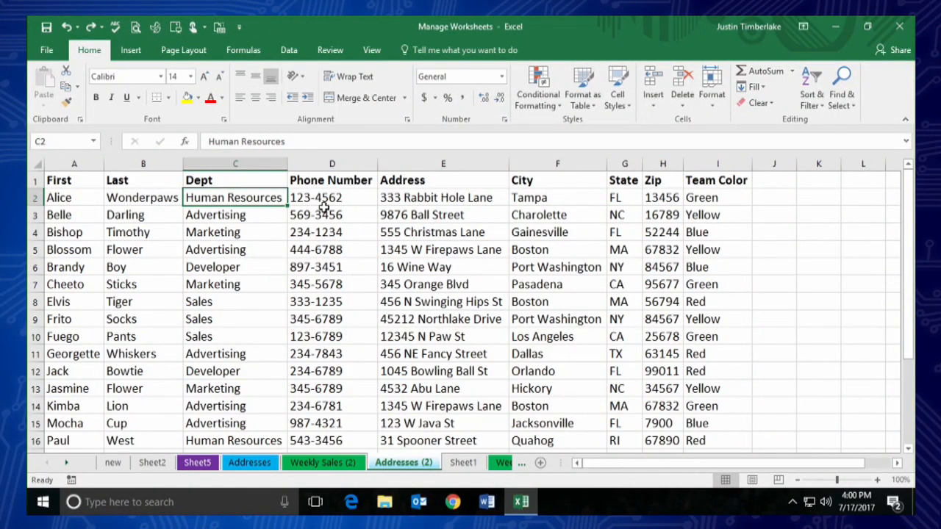
{"action": "scroll", "coordinate": [463, 294], "scroll_direction": "down", "scroll_amount": 2}
{"action": "scroll", "coordinate": [463, 294], "scroll_direction": "up", "scroll_amount": 3}
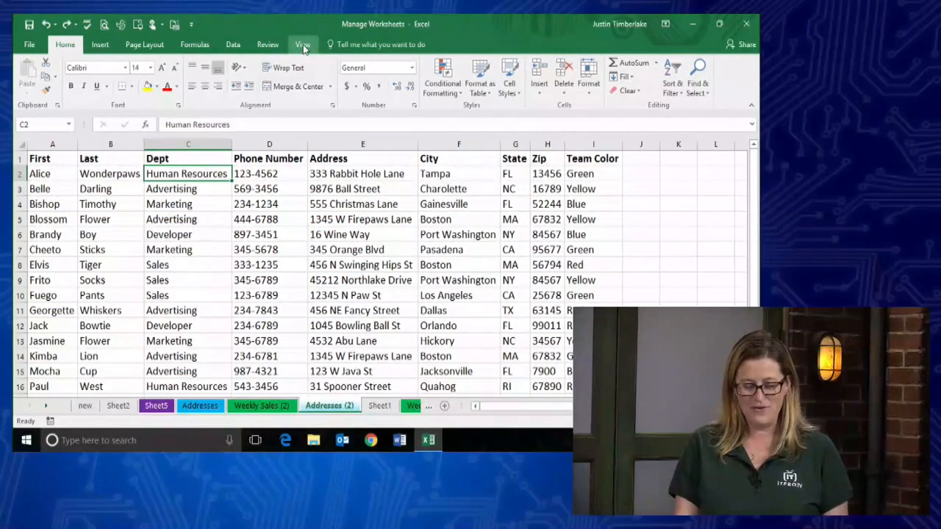
{"action": "left_click", "coordinate": [303, 45]}
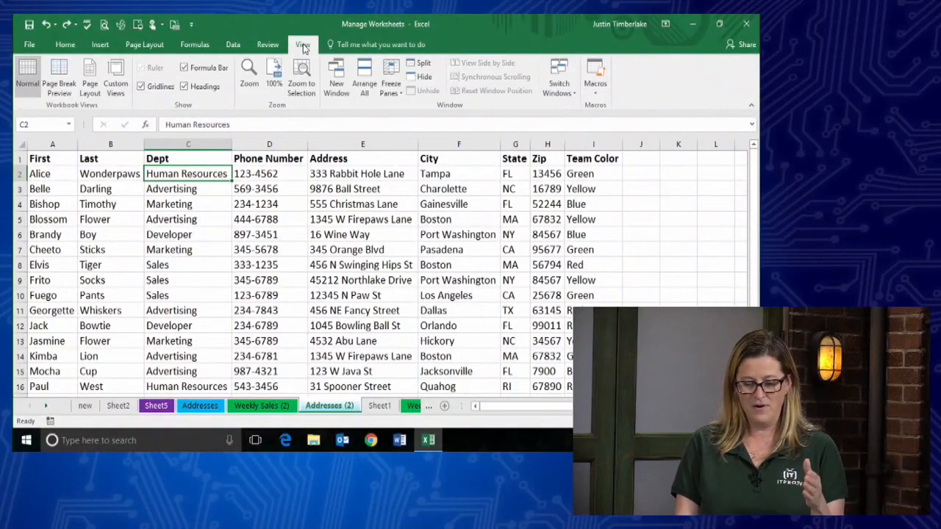
{"action": "left_click", "coordinate": [397, 94]}
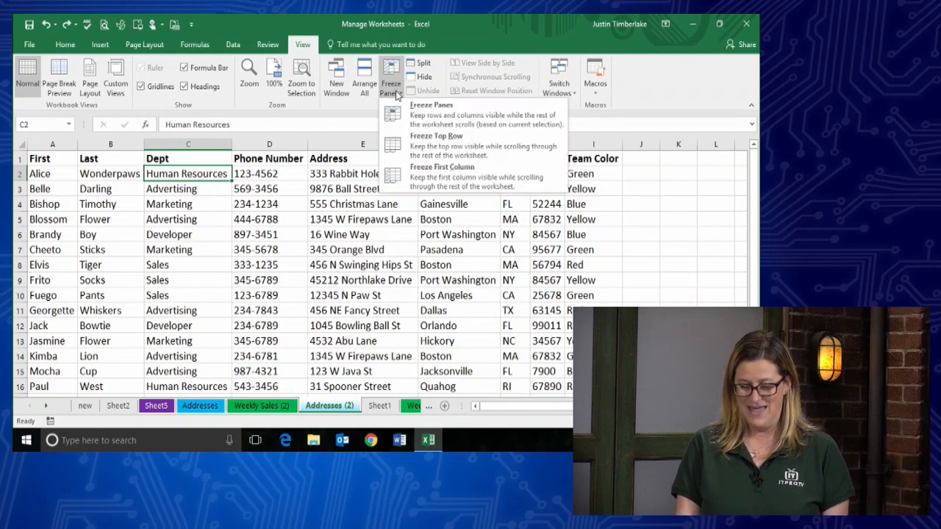
{"action": "left_click", "coordinate": [416, 123]}
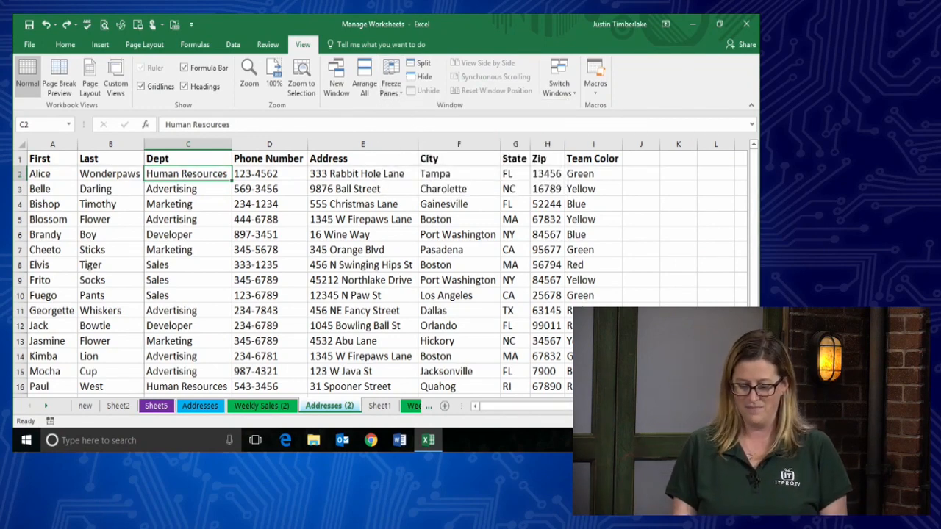
Check the frozen heading row and the First and Last columns against the far rows and columns of the address list
{"action": "left_click", "coordinate": [504, 308]}
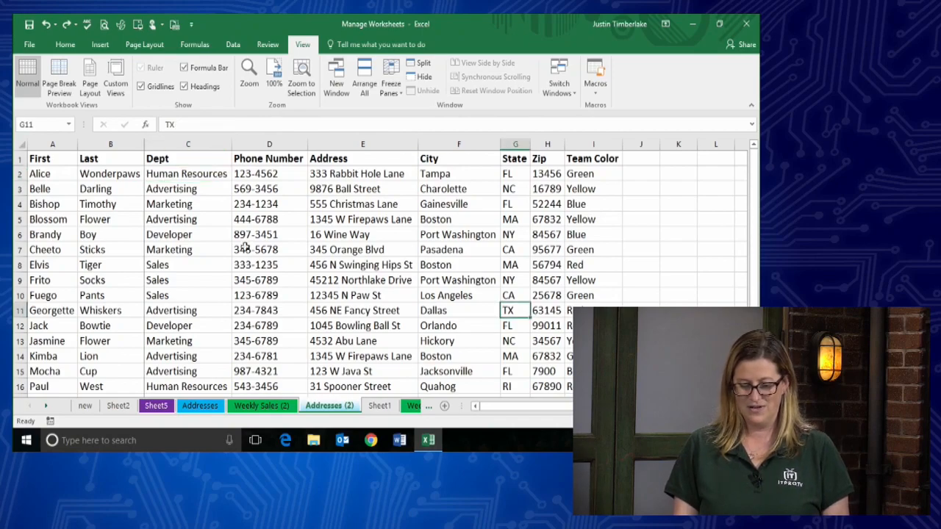
{"action": "scroll", "coordinate": [236, 245], "scroll_direction": "down", "scroll_amount": 1}
{"action": "scroll", "coordinate": [235, 245], "scroll_direction": "down", "scroll_amount": 5}
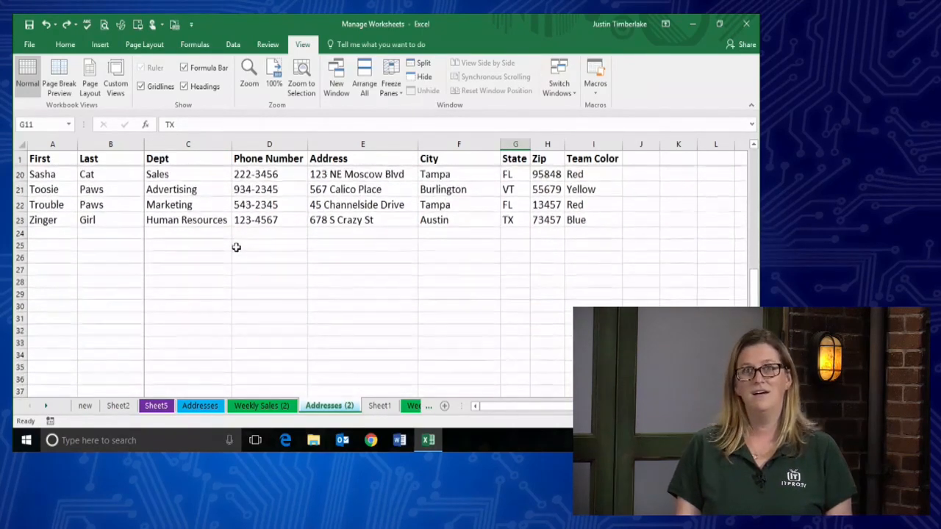
{"action": "scroll", "coordinate": [236, 247], "scroll_direction": "up", "scroll_amount": 6}
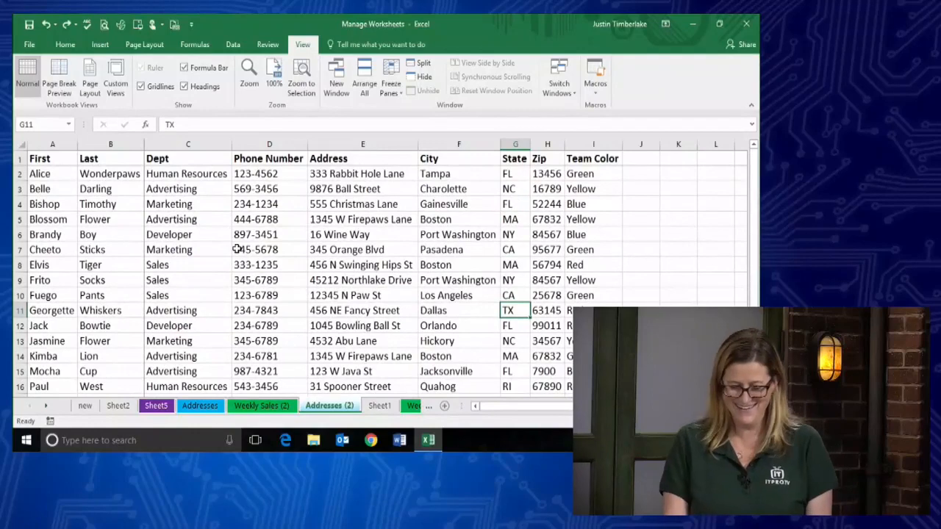
{"action": "scroll", "coordinate": [368, 272], "scroll_direction": "right", "scroll_amount": 3}
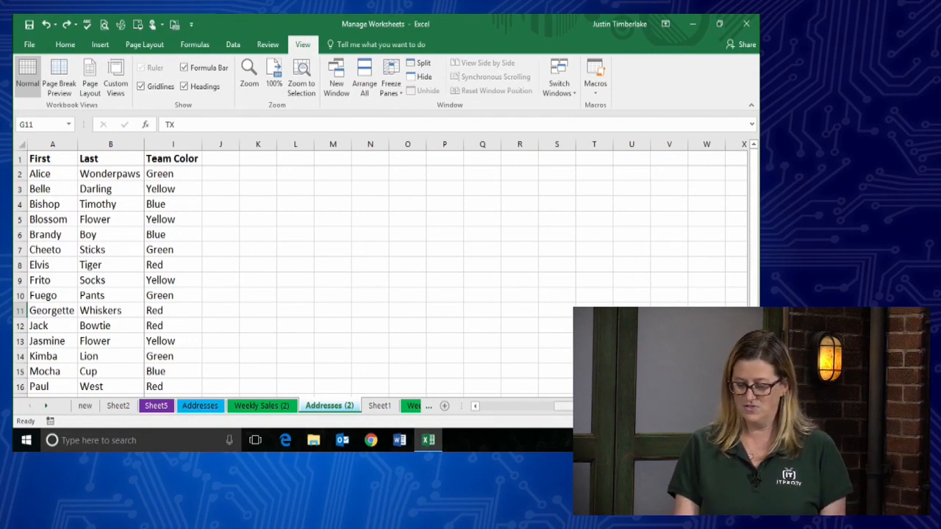
{"action": "left_click_drag", "start_coordinate": [585, 407], "coordinate": [511, 413]}
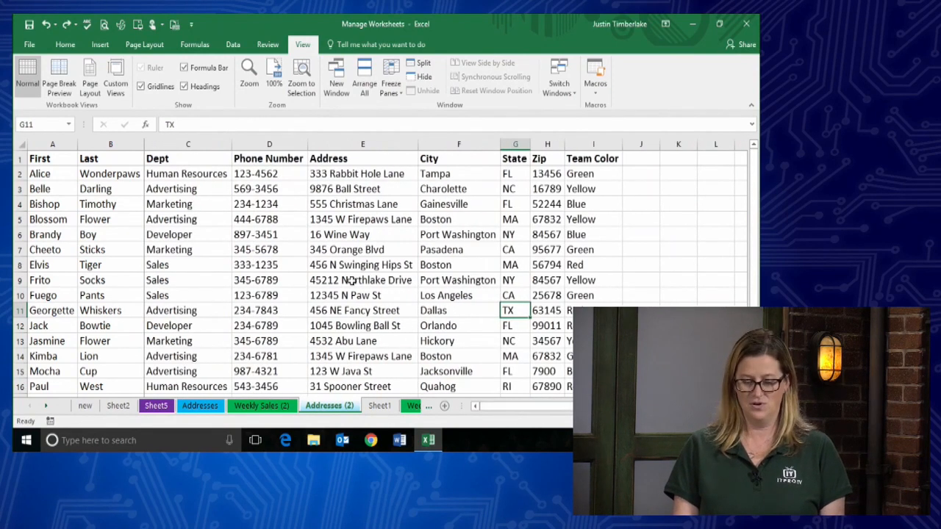
{"action": "scroll", "coordinate": [351, 281], "scroll_direction": "down", "scroll_amount": 8}
{"action": "scroll", "coordinate": [350, 282], "scroll_direction": "down", "scroll_amount": 1}
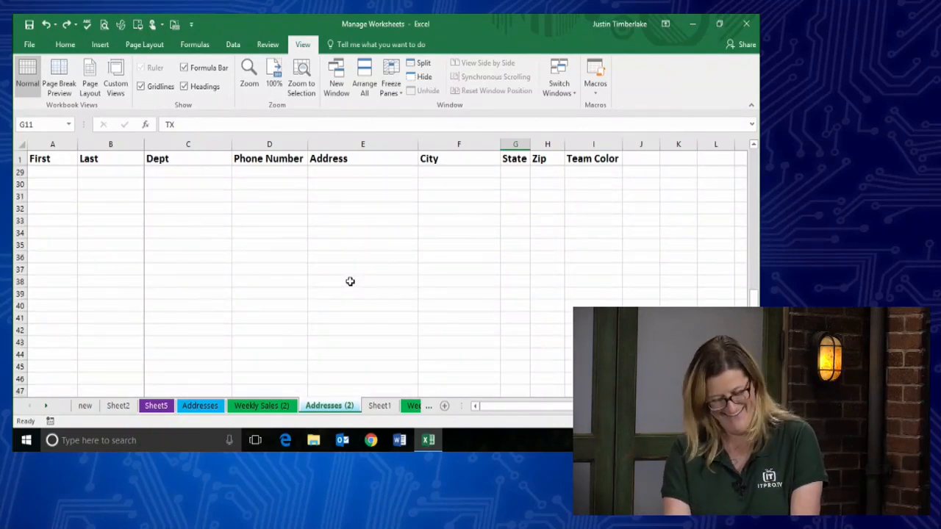
{"action": "scroll", "coordinate": [320, 351], "scroll_direction": "up", "scroll_amount": 7}
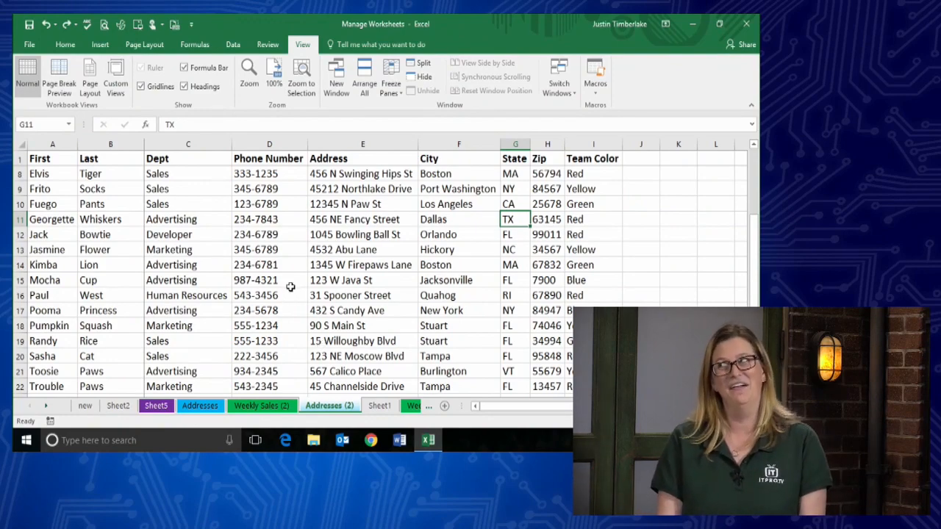
{"action": "scroll", "coordinate": [299, 271], "scroll_direction": "down", "scroll_amount": 3}
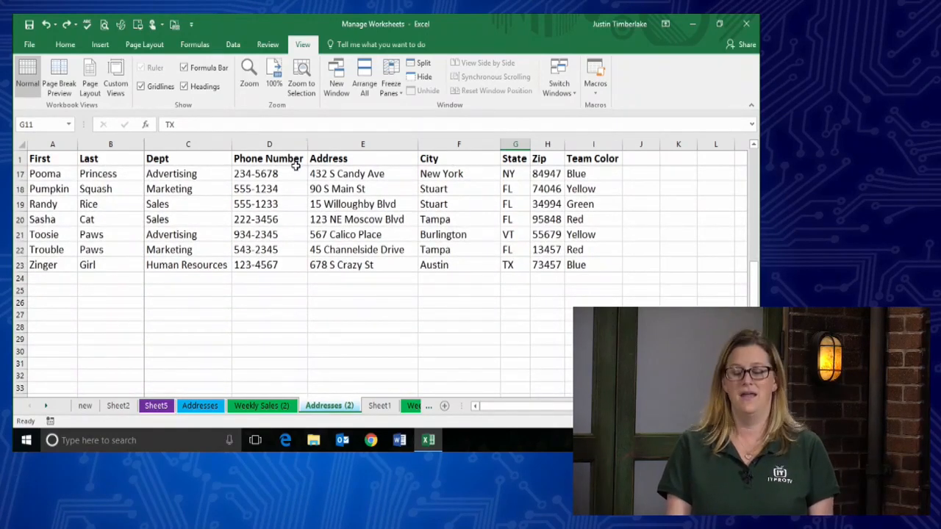
Unfreeze the panes on the Addresses (2) sheet and freeze only the top row, checking it against the lower rows
{"action": "left_click", "coordinate": [398, 87]}
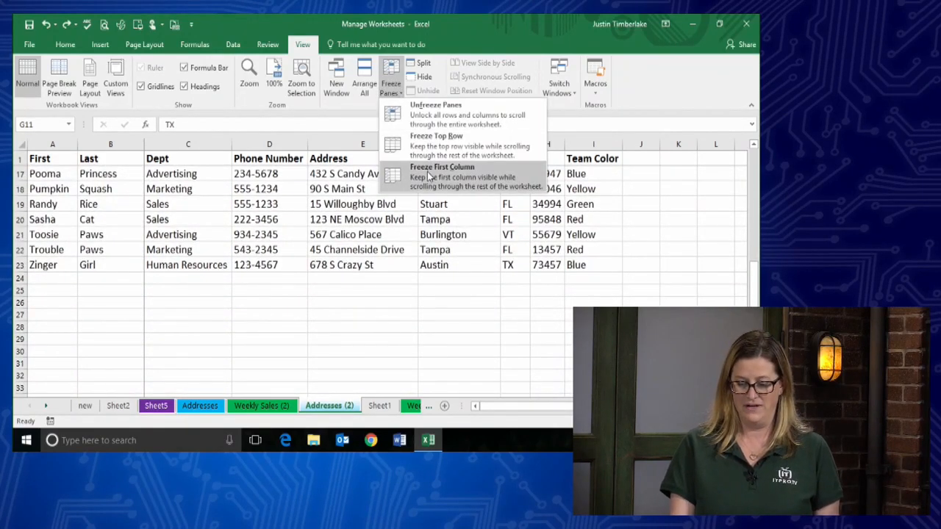
{"action": "left_click", "coordinate": [428, 118]}
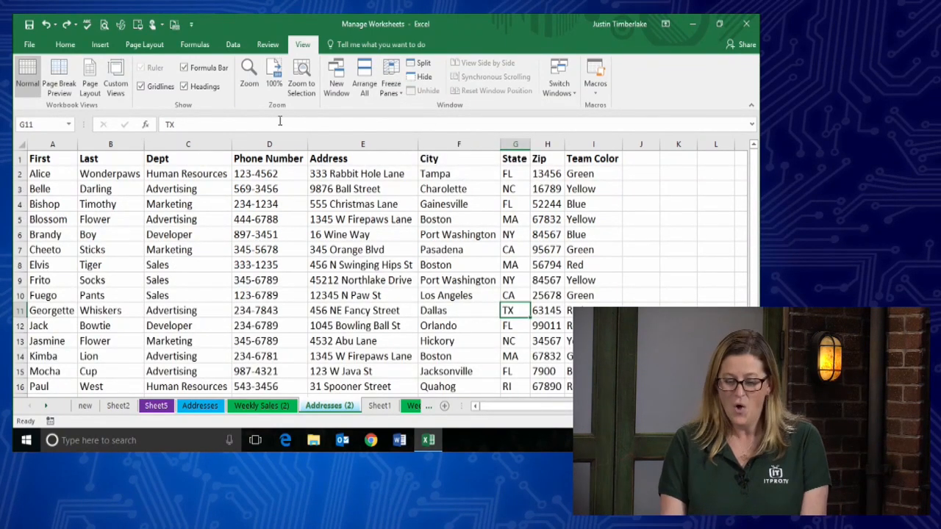
{"action": "left_click", "coordinate": [391, 84]}
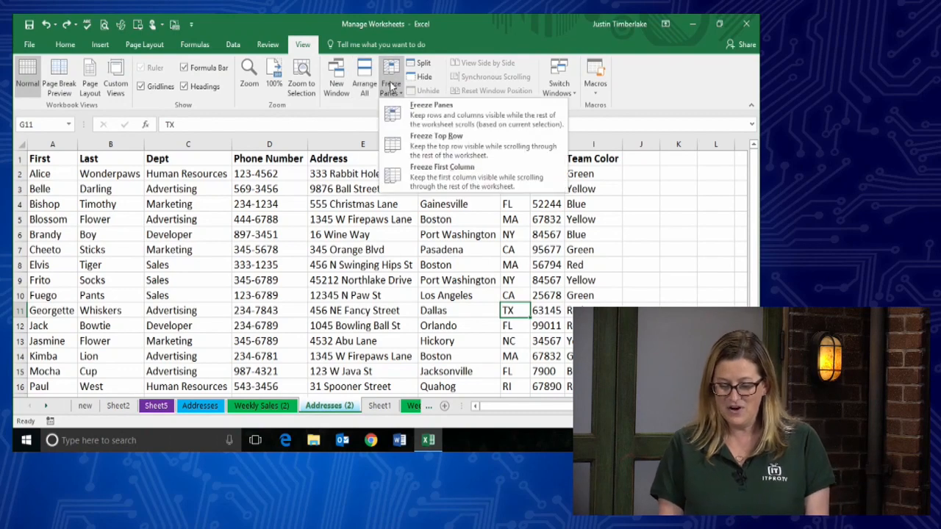
{"action": "left_click", "coordinate": [425, 153]}
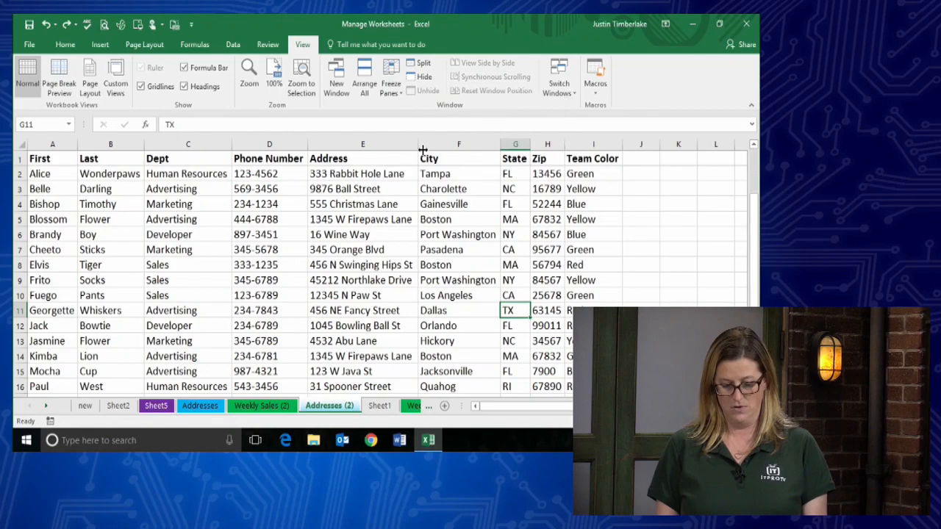
{"action": "scroll", "coordinate": [262, 235], "scroll_direction": "down", "scroll_amount": 8}
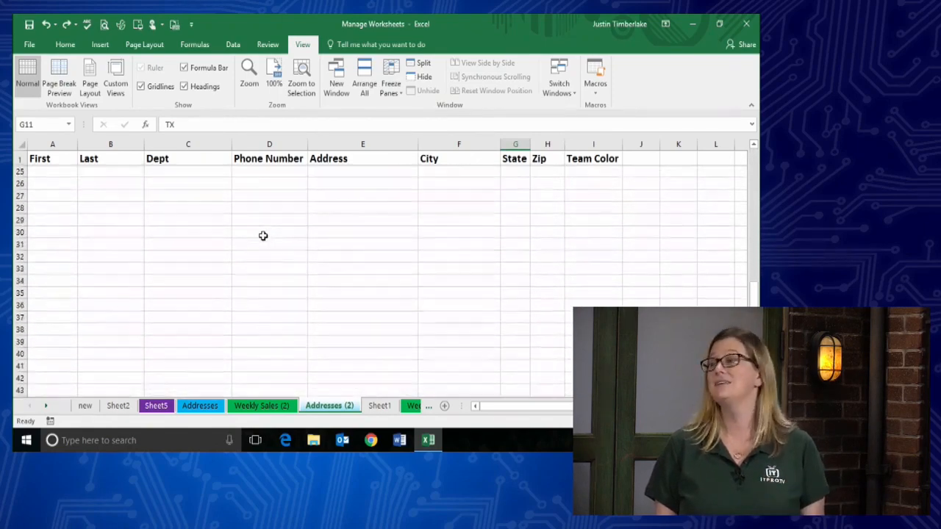
{"action": "scroll", "coordinate": [262, 234], "scroll_direction": "up", "scroll_amount": 8}
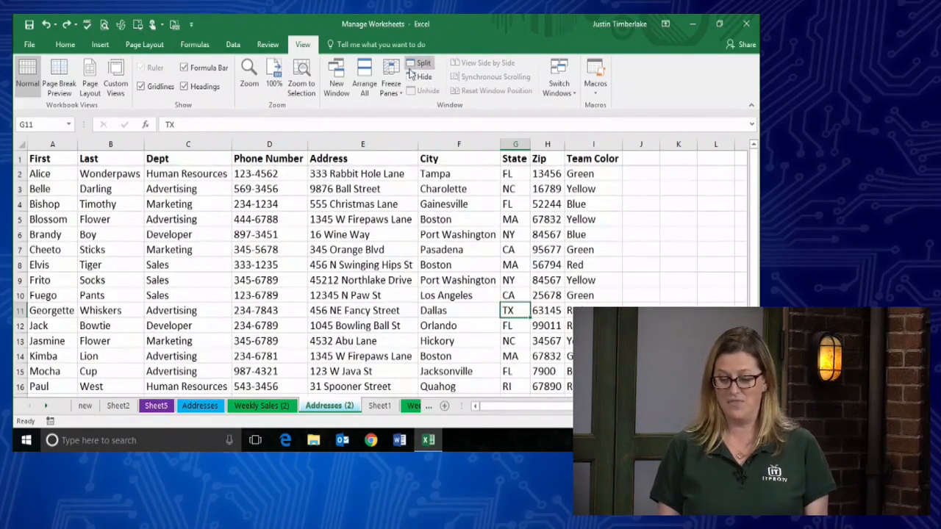
Freeze only the first column of the Addresses (2) sheet, check it against the far columns, and unfreeze the panes
{"action": "left_click", "coordinate": [394, 76]}
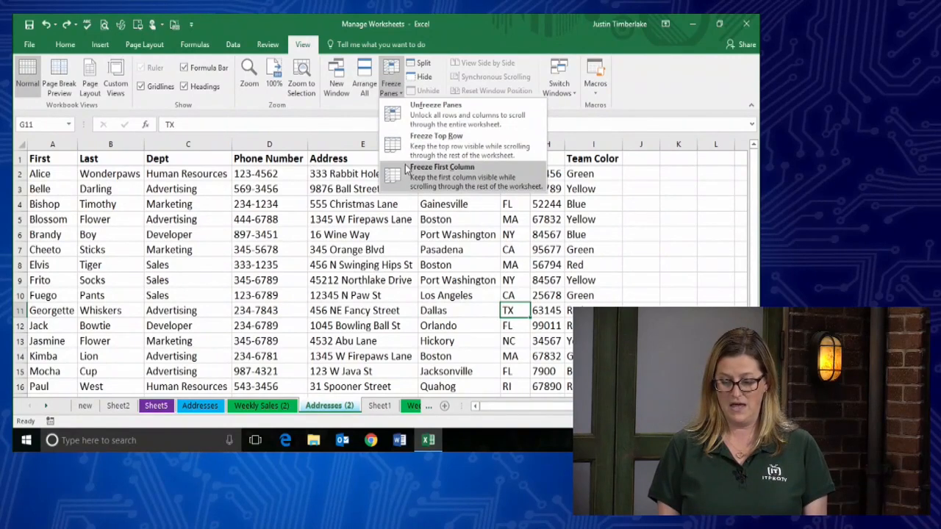
{"action": "left_click", "coordinate": [421, 175]}
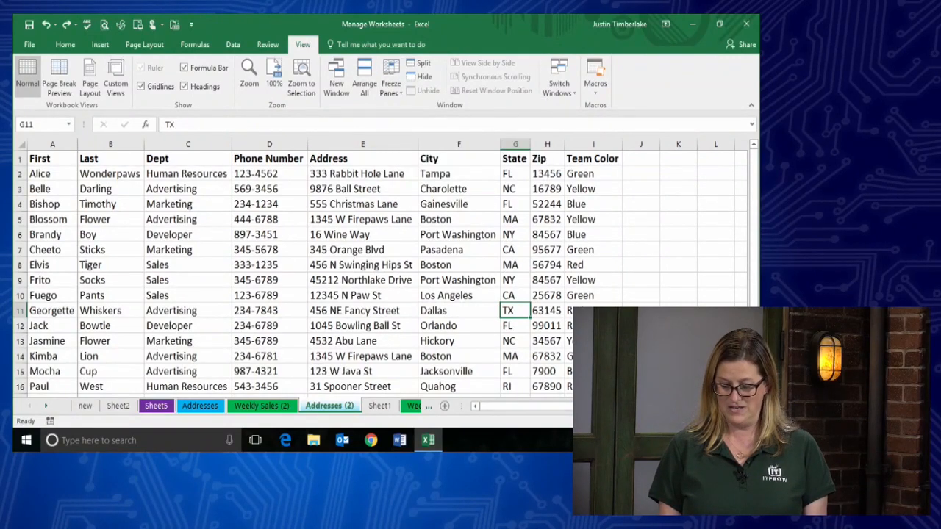
{"action": "scroll", "coordinate": [444, 305], "scroll_direction": "right", "scroll_amount": 4}
{"action": "scroll", "coordinate": [405, 304], "scroll_direction": "down", "scroll_amount": 2}
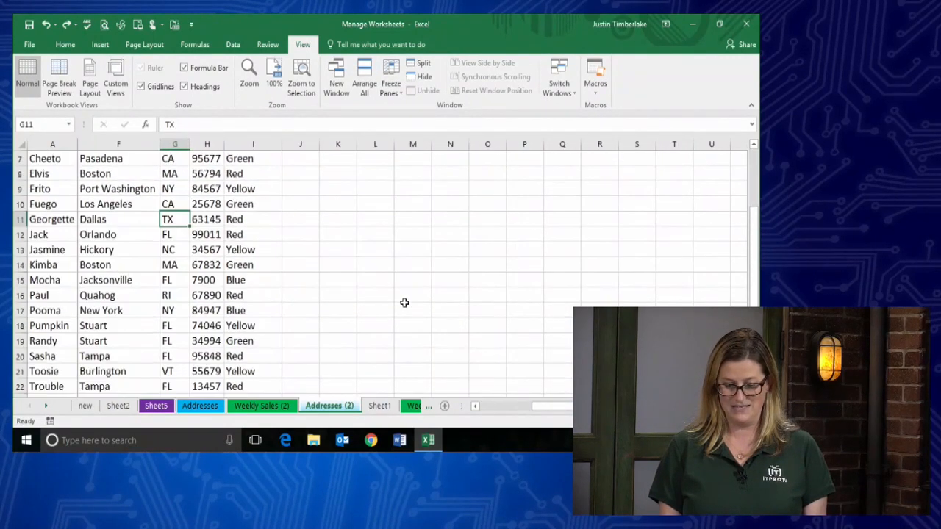
{"action": "scroll", "coordinate": [404, 306], "scroll_direction": "up", "scroll_amount": 2}
{"action": "left_click_drag", "start_coordinate": [524, 409], "coordinate": [494, 413]}
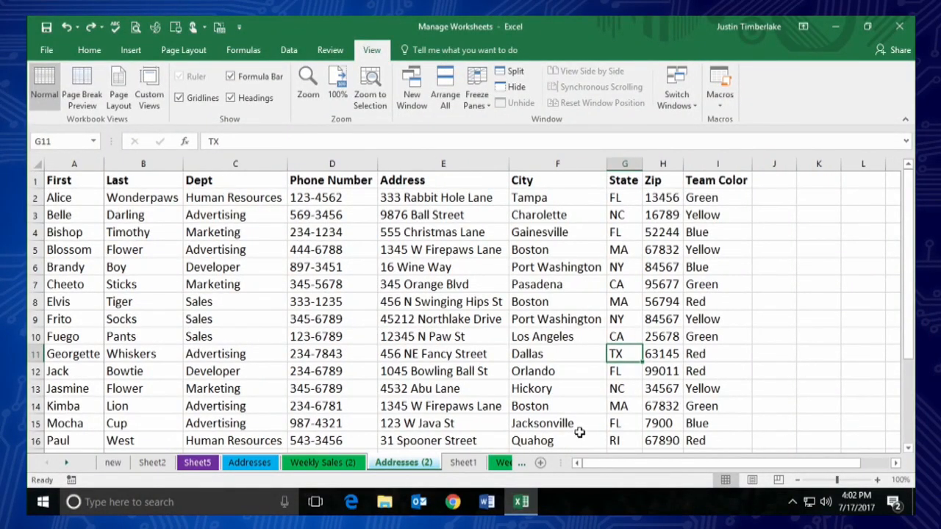
{"action": "left_click", "coordinate": [477, 99]}
{"action": "left_click", "coordinate": [491, 130]}
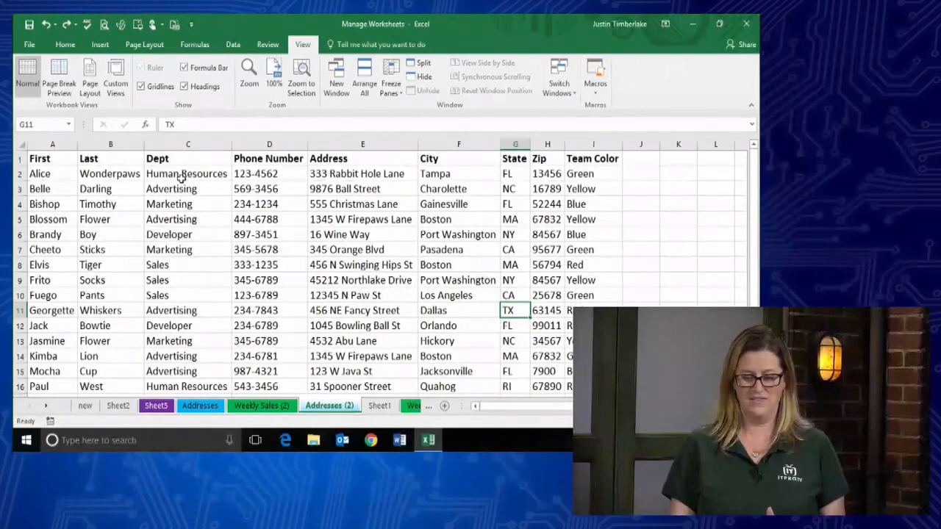
{"action": "left_click", "coordinate": [225, 198]}
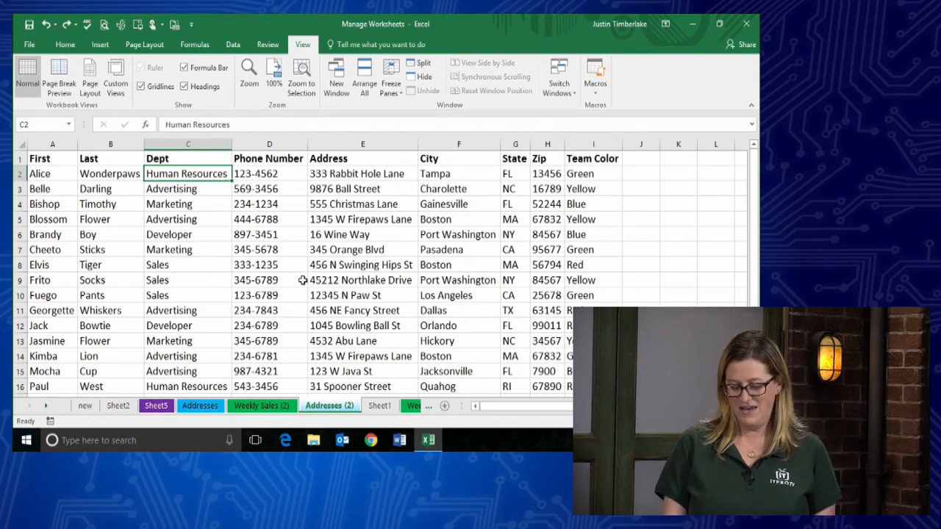
{"action": "left_click", "coordinate": [280, 283]}
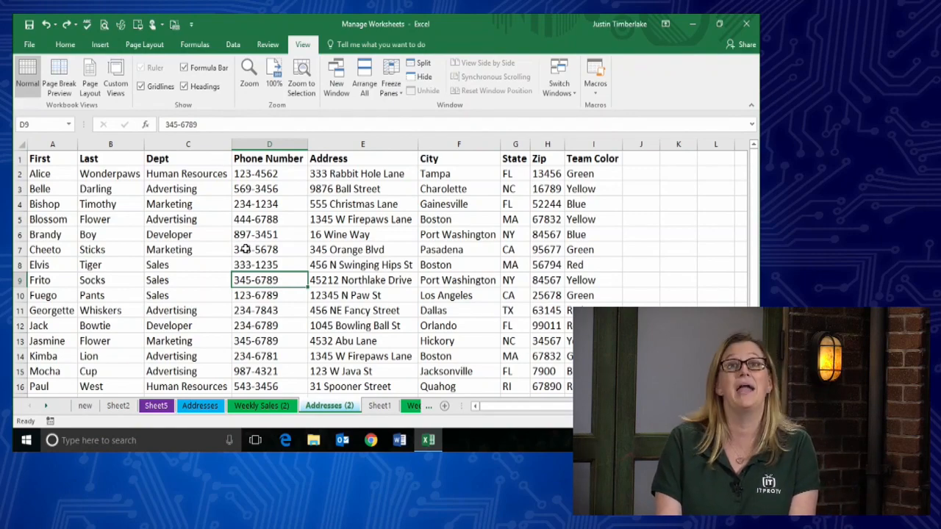
{"action": "scroll", "coordinate": [316, 270], "scroll_direction": "down", "scroll_amount": 4}
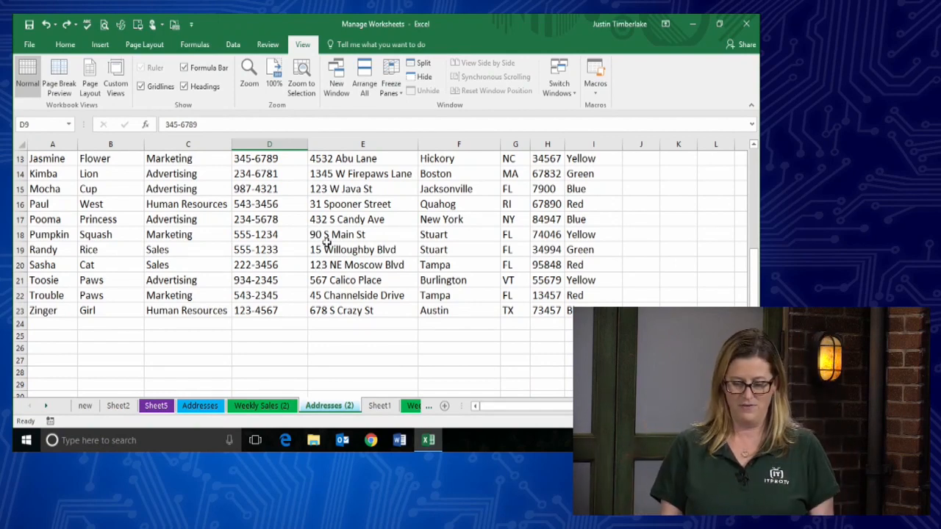
{"action": "scroll", "coordinate": [261, 218], "scroll_direction": "up", "scroll_amount": 4}
{"action": "left_click", "coordinate": [265, 300]}
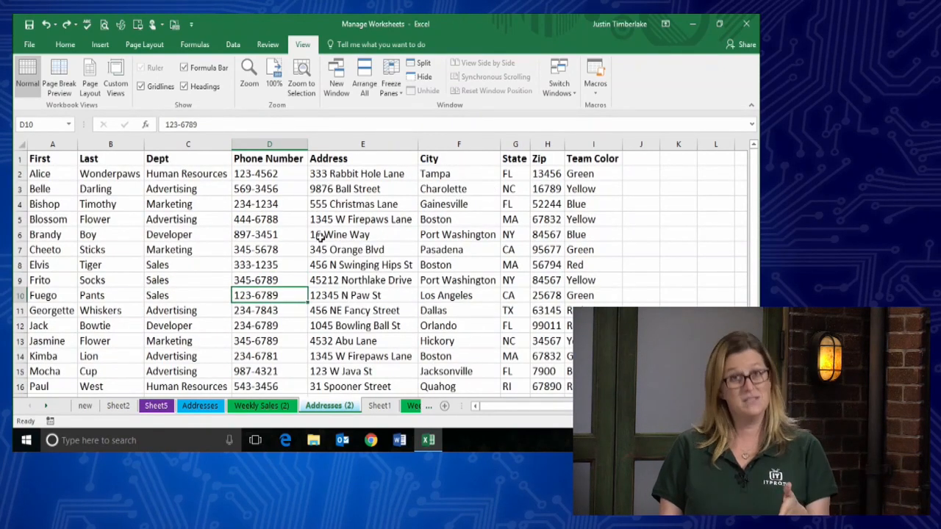
Split the Addresses (2) sheet into four panes at cell D10 and bring different rows and columns into each pane
{"action": "left_click", "coordinate": [421, 65]}
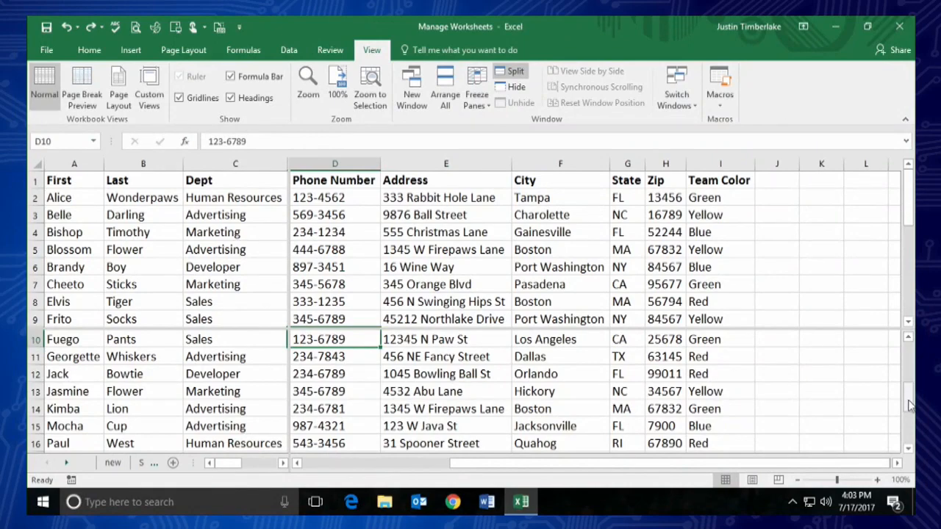
{"action": "left_click_drag", "start_coordinate": [912, 403], "coordinate": [912, 400]}
{"action": "left_click_drag", "start_coordinate": [707, 464], "coordinate": [797, 466]}
{"action": "left_click_drag", "start_coordinate": [912, 198], "coordinate": [911, 267]}
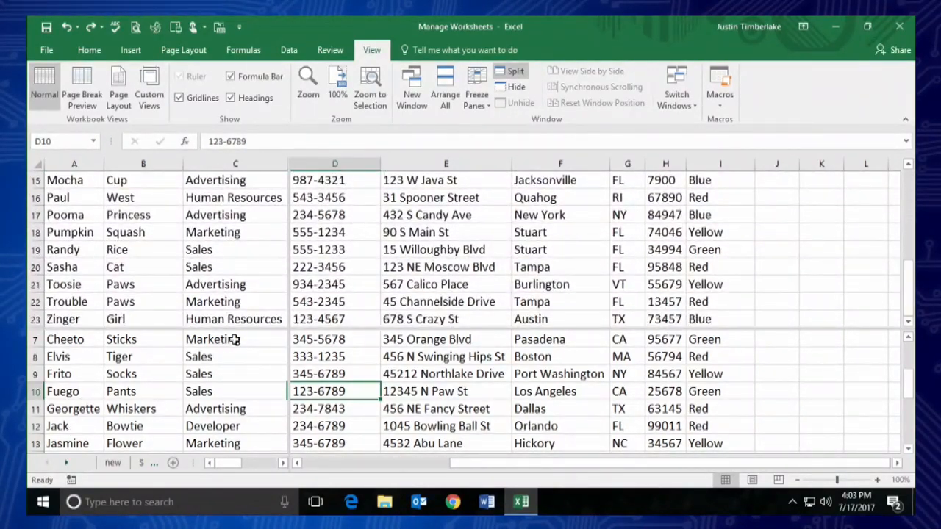
{"action": "left_click_drag", "start_coordinate": [228, 464], "coordinate": [265, 466]}
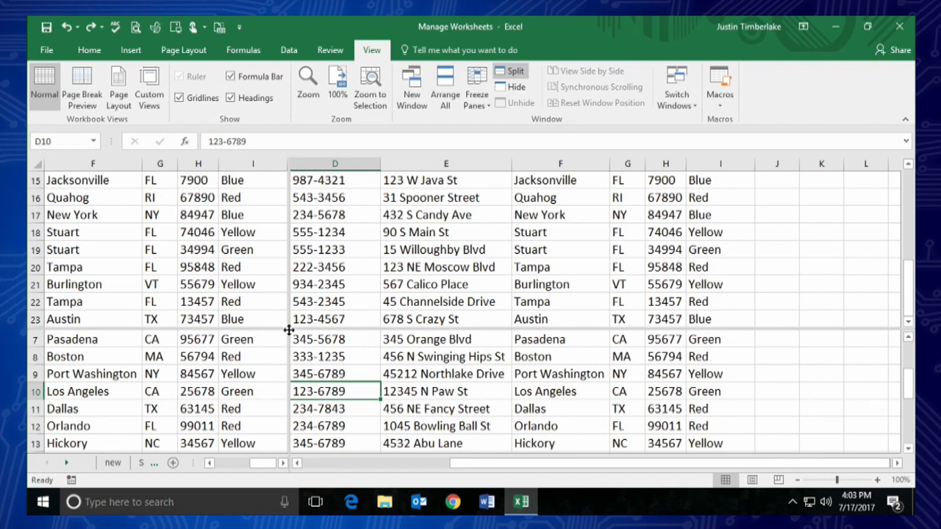
Move the split intersection to widen the left panes and shorten the upper ones, compare distant rows and columns, and remove the split
{"action": "left_click_drag", "start_coordinate": [288, 330], "coordinate": [466, 276]}
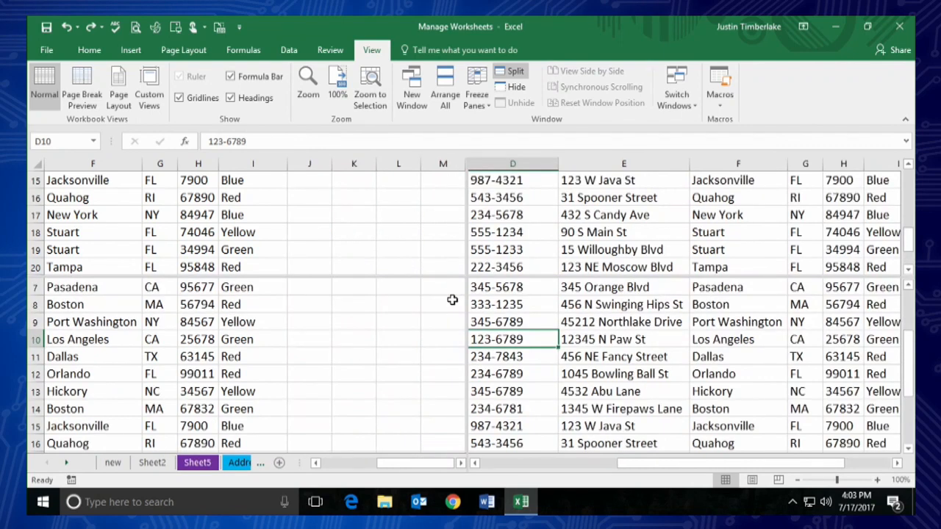
{"action": "left_click_drag", "start_coordinate": [417, 465], "coordinate": [340, 471]}
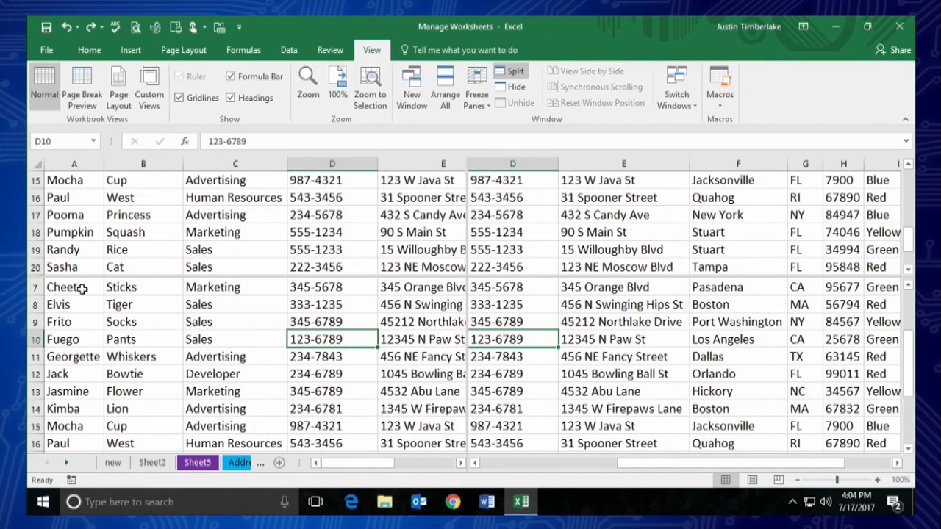
{"action": "left_click_drag", "start_coordinate": [642, 471], "coordinate": [818, 465]}
{"action": "left_click", "coordinate": [897, 464]}
{"action": "left_click", "coordinate": [898, 463]}
{"action": "left_click_drag", "start_coordinate": [909, 246], "coordinate": [911, 189]}
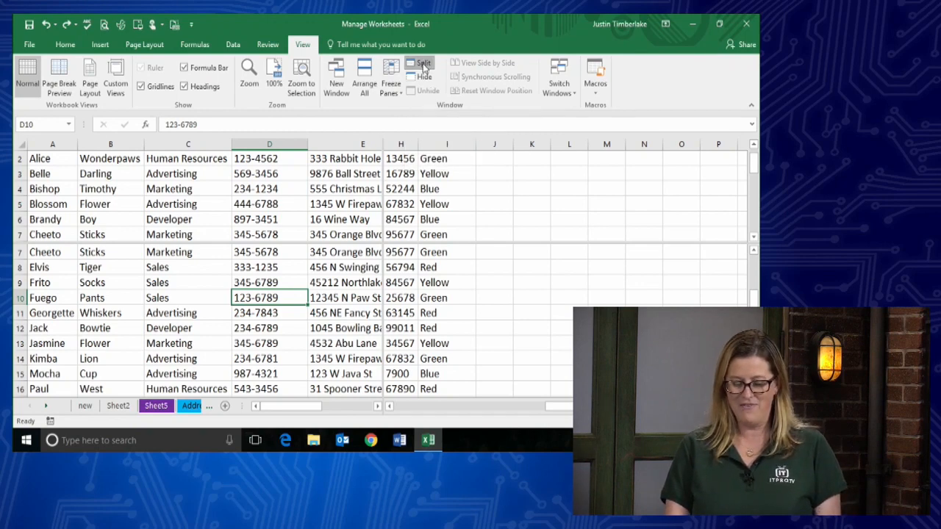
{"action": "left_click", "coordinate": [424, 64]}
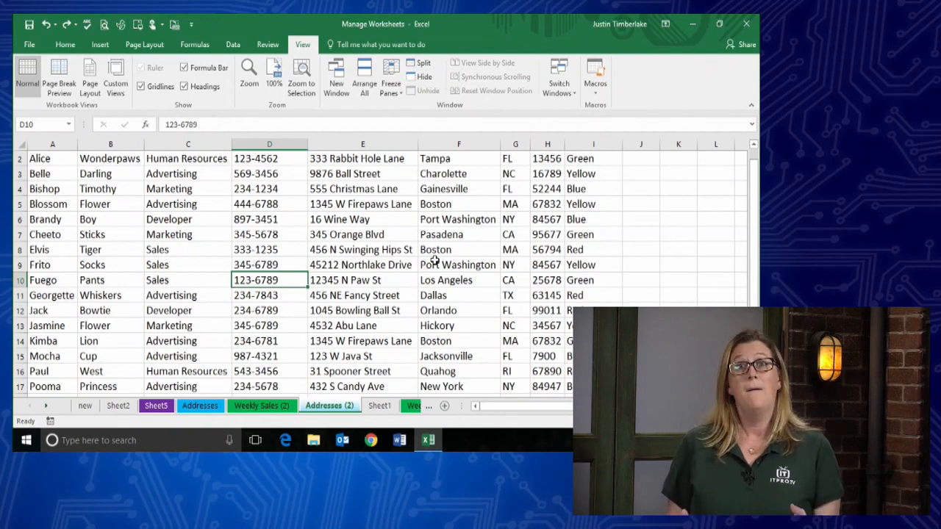
Switch back and forth between the Addresses and Weekly Sales (2) sheets, ending on Weekly Sales (2)
{"action": "left_click", "coordinate": [190, 408]}
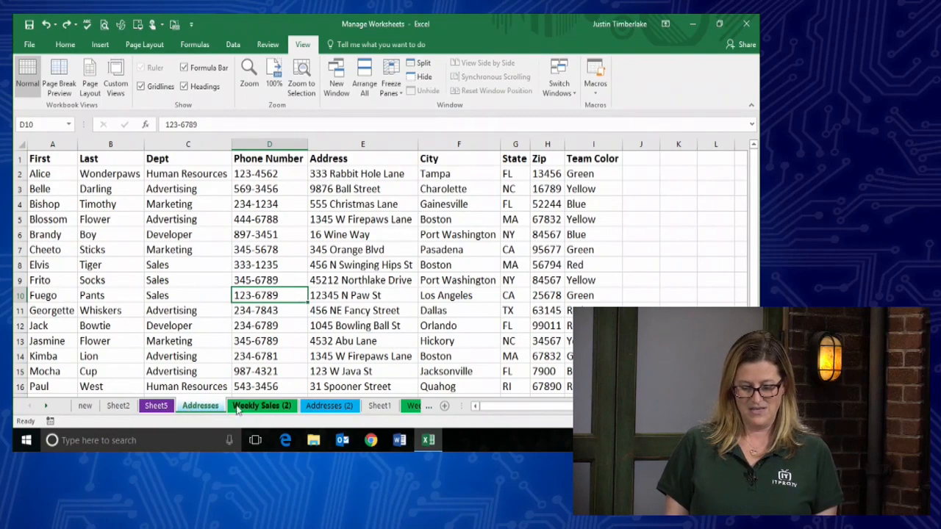
{"action": "left_click", "coordinate": [282, 408]}
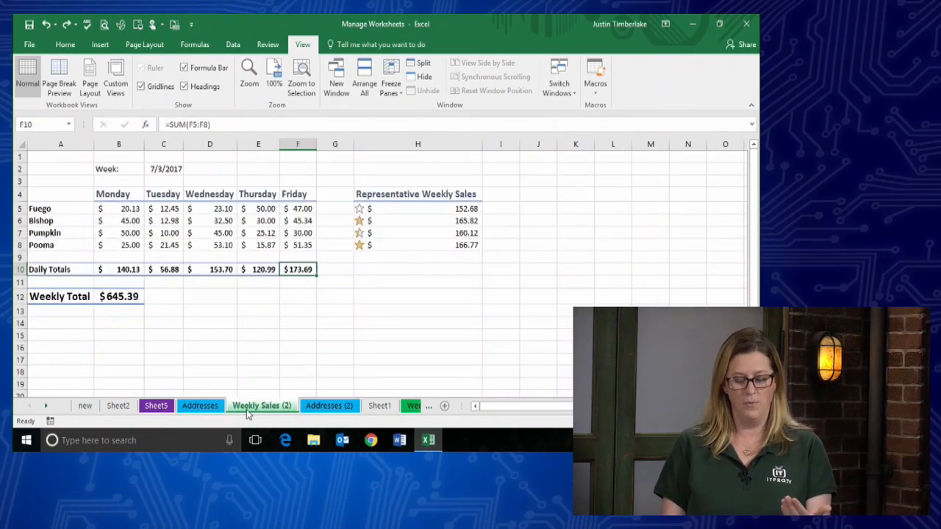
{"action": "left_click", "coordinate": [156, 406]}
{"action": "left_click", "coordinate": [203, 407]}
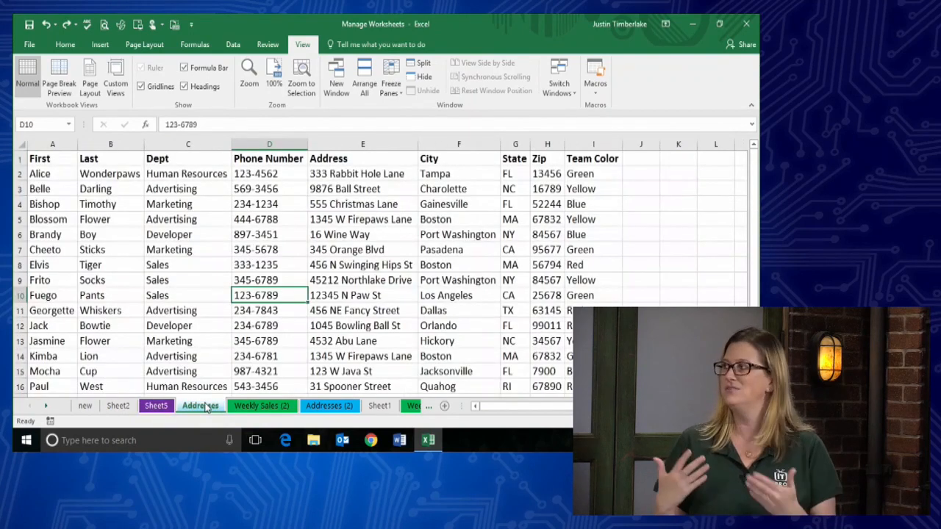
{"action": "left_click", "coordinate": [259, 407]}
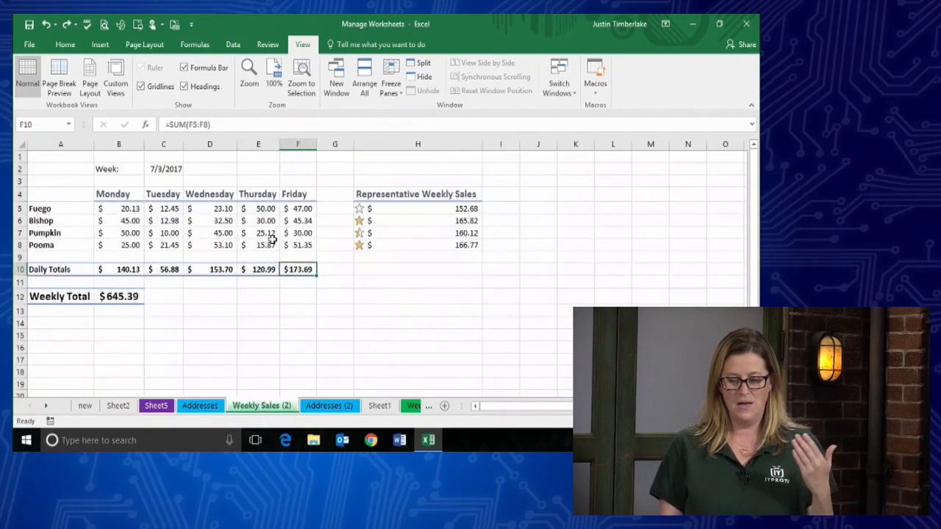
Open a second window of the workbook on the Addresses sheet and view it side by side with the Weekly Sales (2) window
{"action": "left_click", "coordinate": [339, 77]}
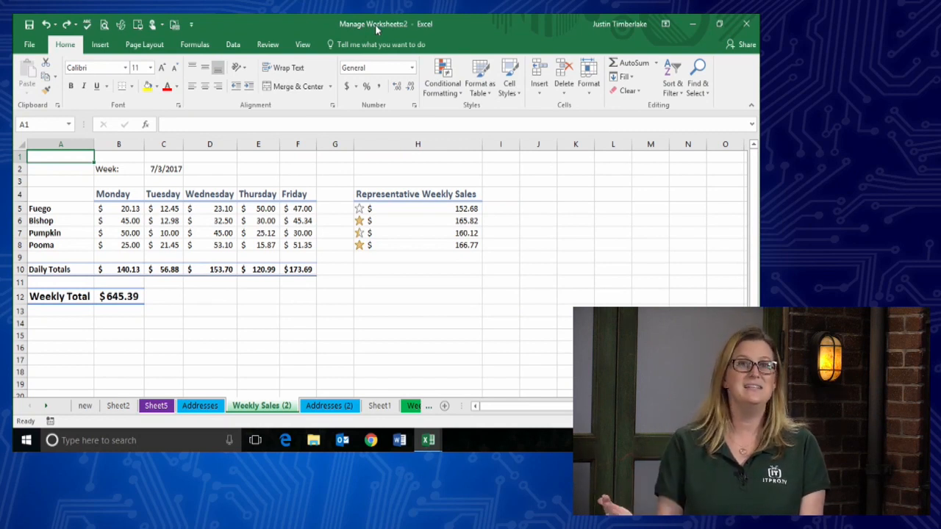
{"action": "left_click", "coordinate": [200, 407]}
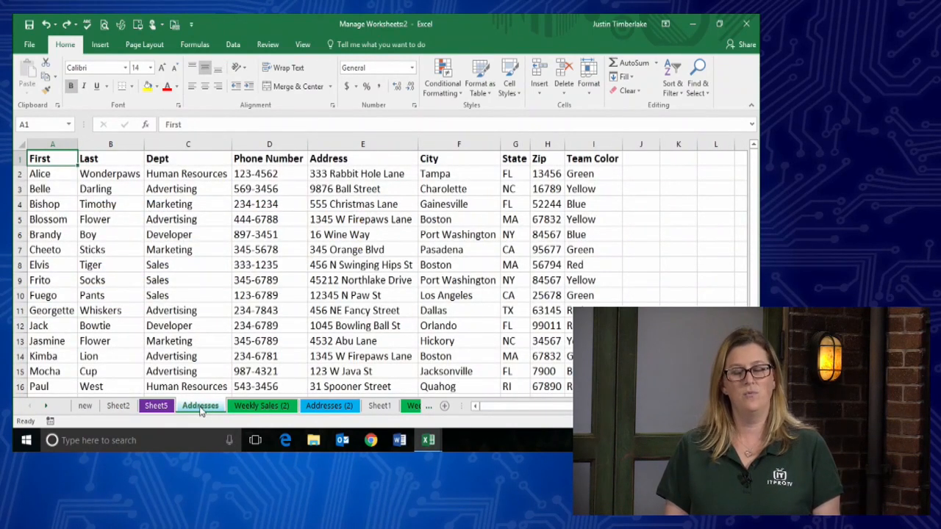
{"action": "left_click", "coordinate": [304, 44]}
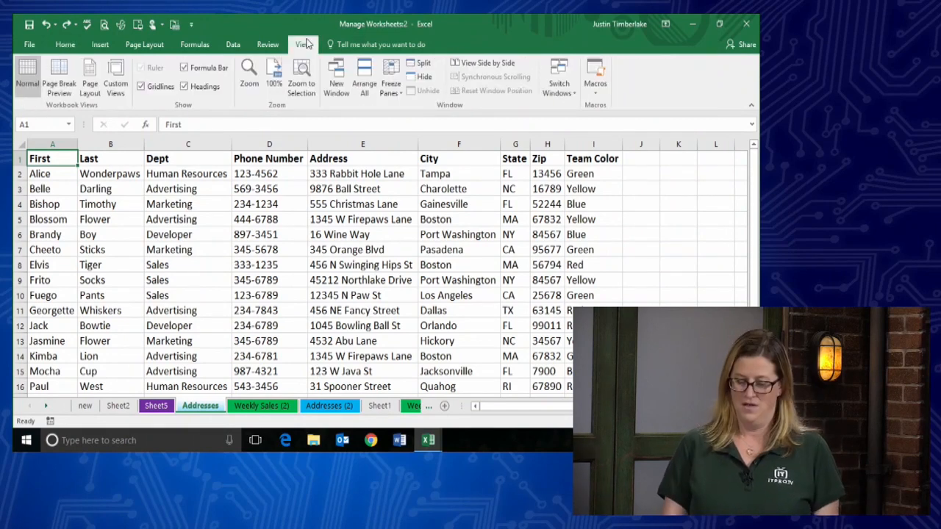
{"action": "left_click", "coordinate": [482, 65]}
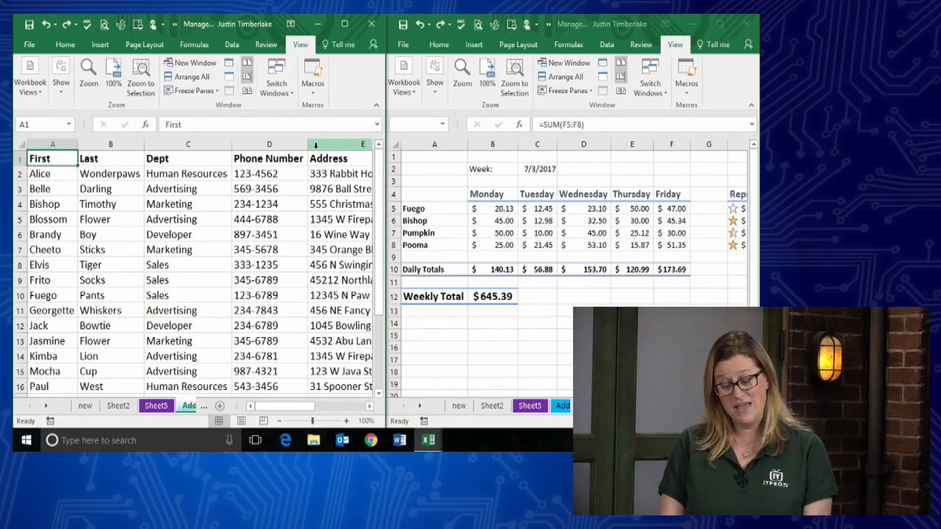
Check synchronous scrolling by moving through the Addresses list alongside the Weekly Sales (2) window and returning to row 1
{"action": "scroll", "coordinate": [289, 226], "scroll_direction": "down", "scroll_amount": 6}
{"action": "scroll", "coordinate": [289, 225], "scroll_direction": "up", "scroll_amount": 6}
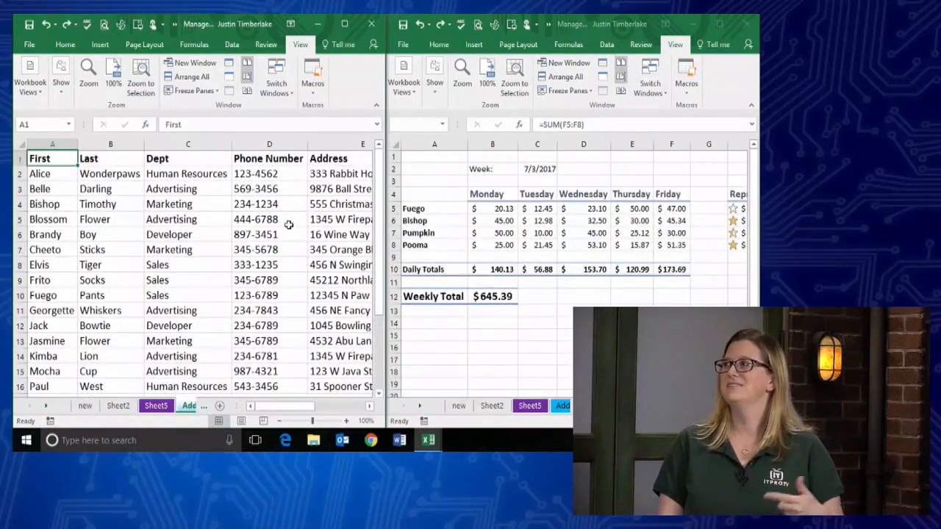
{"action": "scroll", "coordinate": [294, 219], "scroll_direction": "down", "scroll_amount": 6}
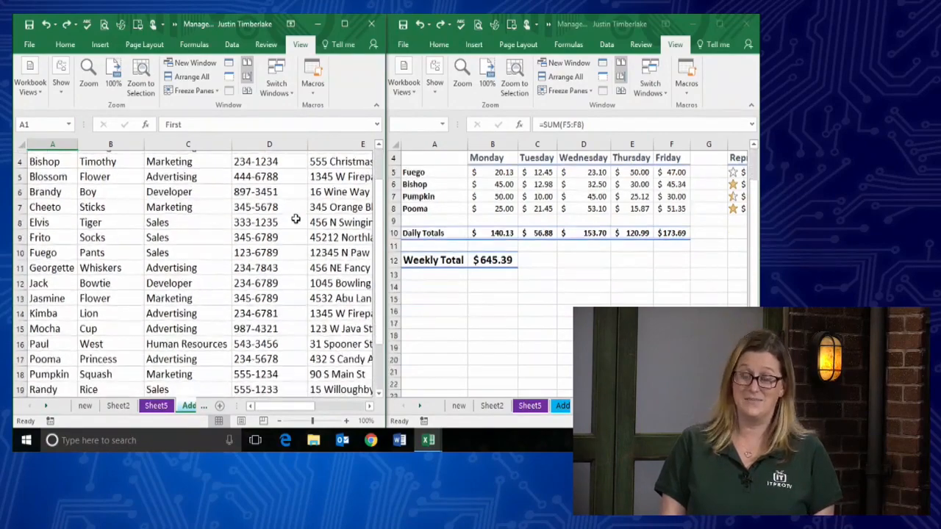
{"action": "scroll", "coordinate": [297, 218], "scroll_direction": "up", "scroll_amount": 4}
{"action": "scroll", "coordinate": [296, 217], "scroll_direction": "up", "scroll_amount": 2}
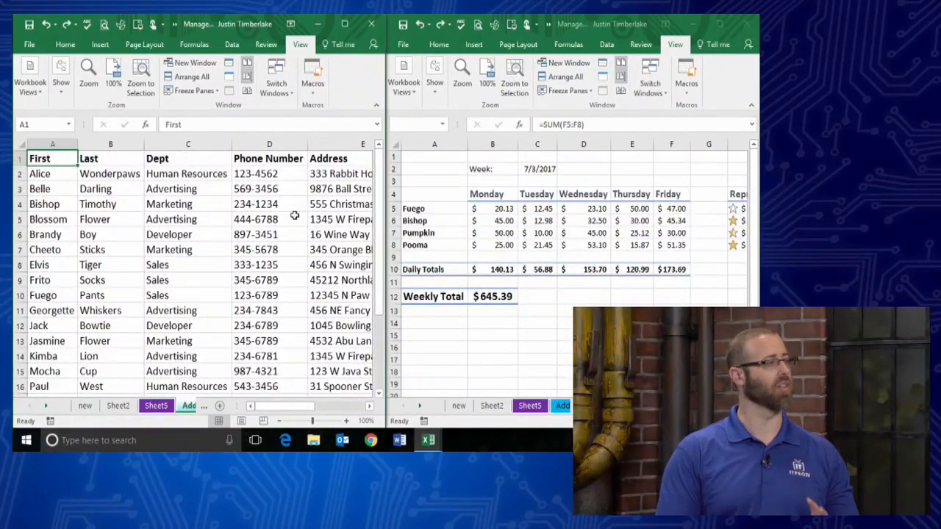
Show Sheet2 in the second window and Sheet5 in the original window, and check how their rows scroll together
{"action": "left_click", "coordinate": [118, 407]}
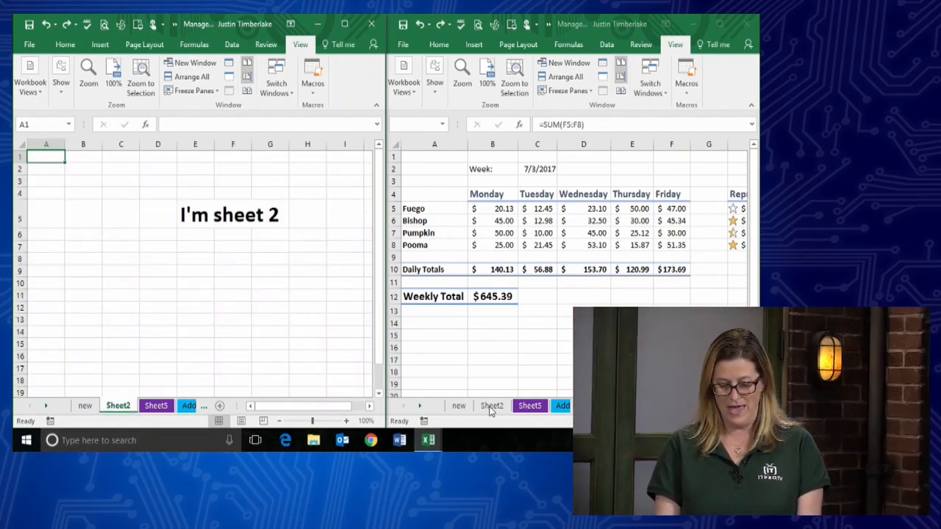
{"action": "left_click", "coordinate": [525, 409]}
{"action": "left_click", "coordinate": [529, 409]}
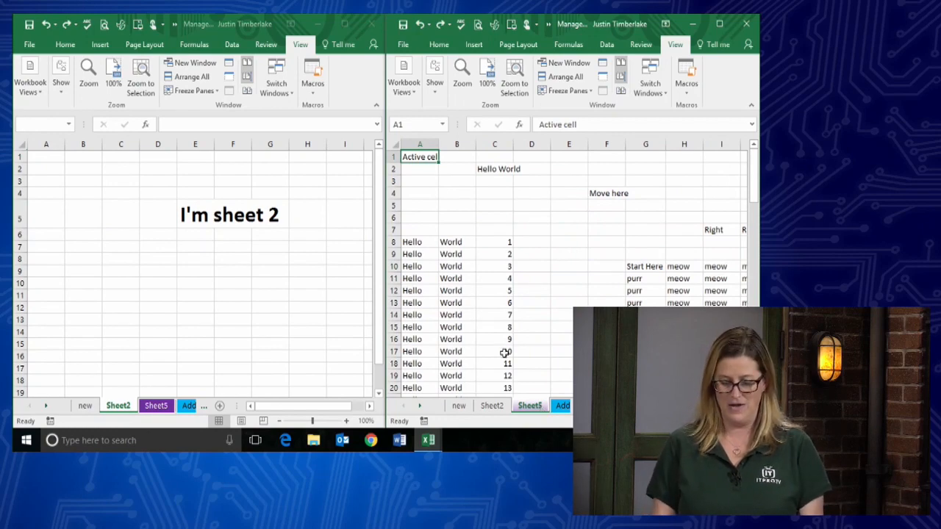
{"action": "scroll", "coordinate": [325, 228], "scroll_direction": "down", "scroll_amount": 4}
{"action": "scroll", "coordinate": [323, 225], "scroll_direction": "down", "scroll_amount": 3}
{"action": "scroll", "coordinate": [321, 224], "scroll_direction": "up", "scroll_amount": 7}
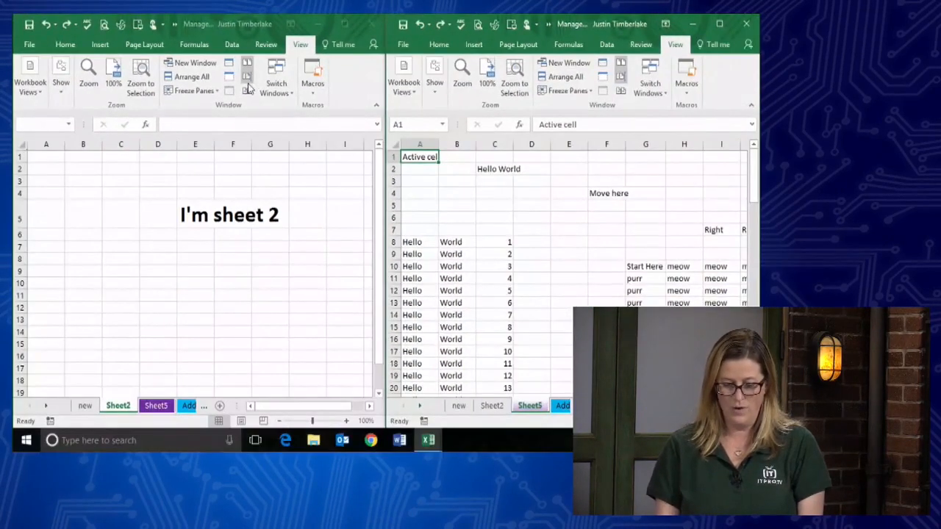
Turn off synchronous scrolling for the side-by-side windows and test it by scrolling Sheet2
{"action": "left_click", "coordinate": [247, 77]}
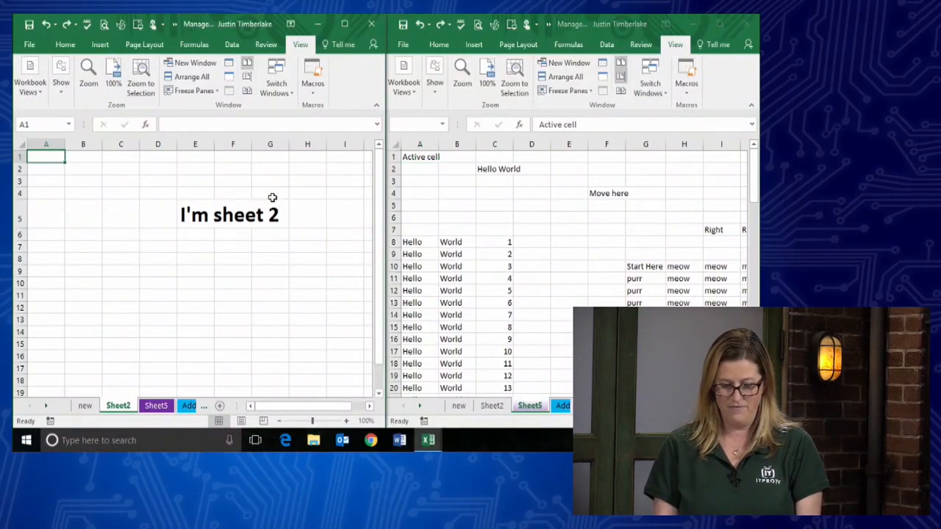
{"action": "scroll", "coordinate": [338, 242], "scroll_direction": "down", "scroll_amount": 6}
{"action": "scroll", "coordinate": [338, 242], "scroll_direction": "up", "scroll_amount": 6}
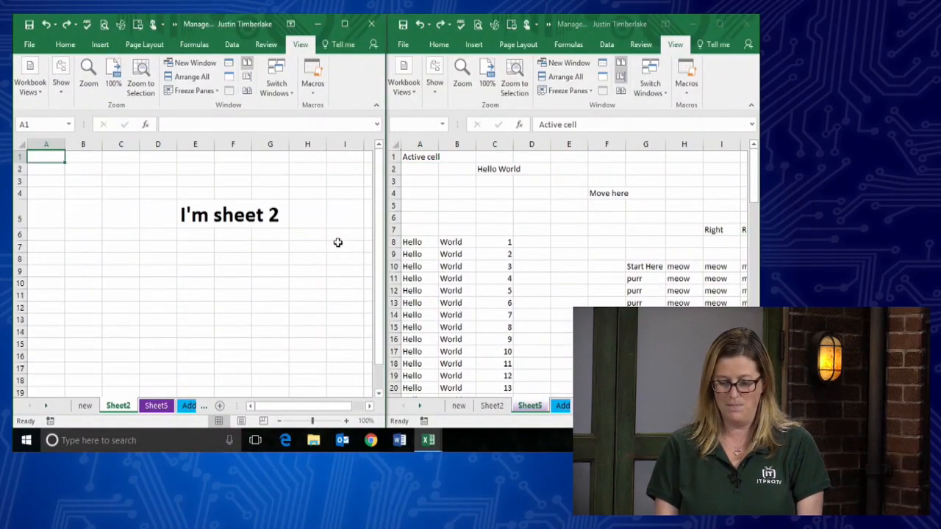
Scroll through Sheet5 in the original window to test independent scrolling, and select its cell E10
{"action": "left_click", "coordinate": [577, 256]}
{"action": "scroll", "coordinate": [587, 260], "scroll_direction": "down", "scroll_amount": 3}
{"action": "scroll", "coordinate": [587, 261], "scroll_direction": "down", "scroll_amount": 8}
{"action": "scroll", "coordinate": [586, 262], "scroll_direction": "up", "scroll_amount": 9}
{"action": "scroll", "coordinate": [585, 262], "scroll_direction": "up", "scroll_amount": 3}
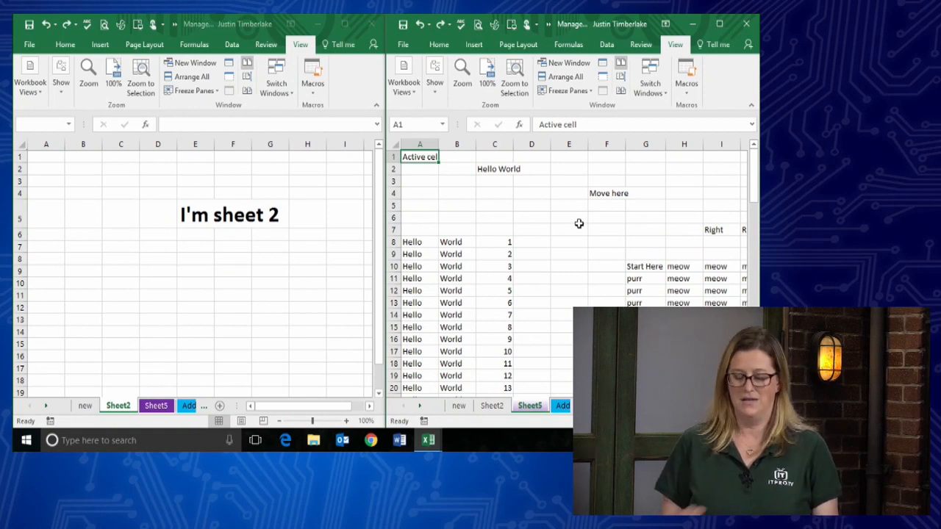
{"action": "left_click", "coordinate": [569, 267]}
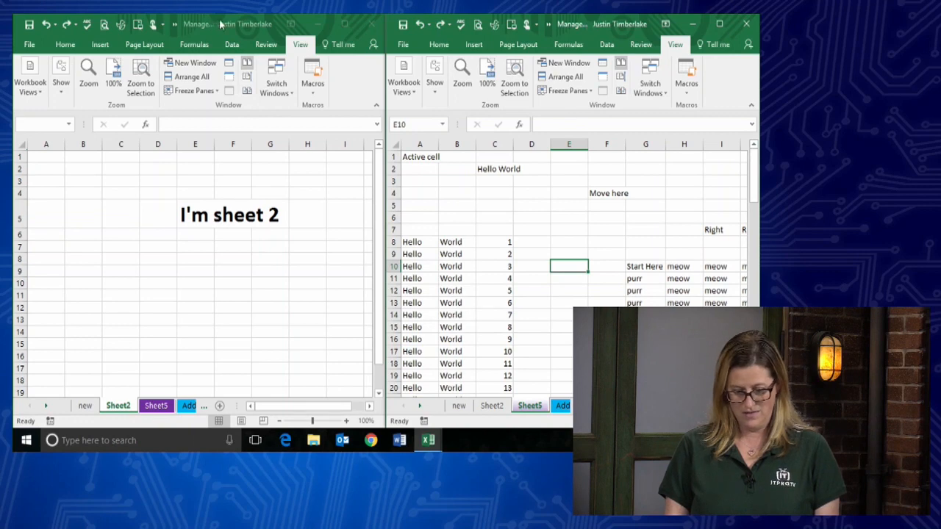
Maximize the Manage Worksheets:2 window and close it
{"action": "left_click_drag", "start_coordinate": [220, 22], "coordinate": [226, 58]}
{"action": "left_click", "coordinate": [354, 61]}
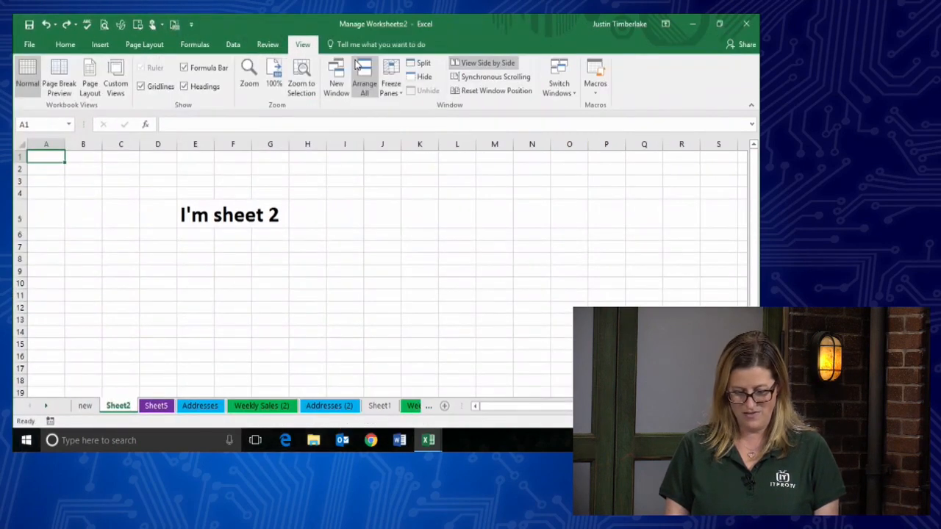
{"action": "left_click", "coordinate": [747, 24]}
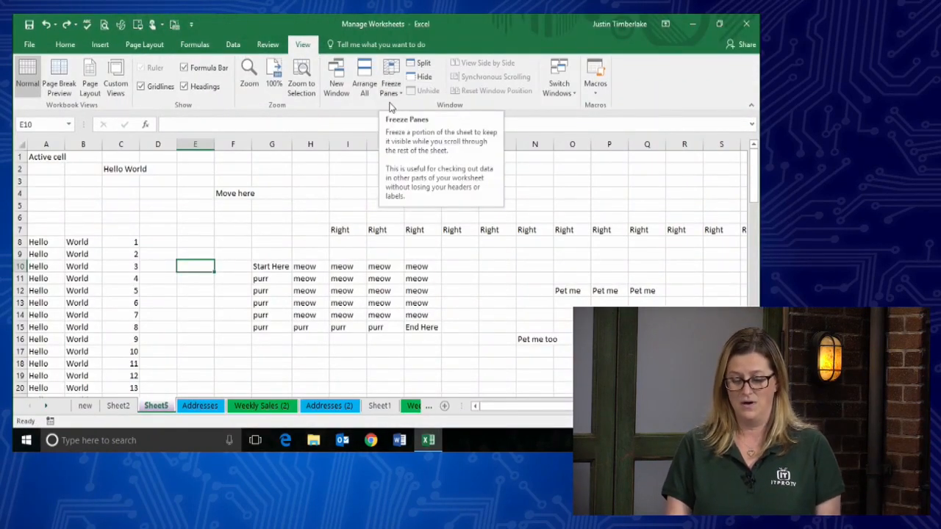
Open two additional windows of the Manage Worksheets workbook
{"action": "left_click", "coordinate": [341, 71]}
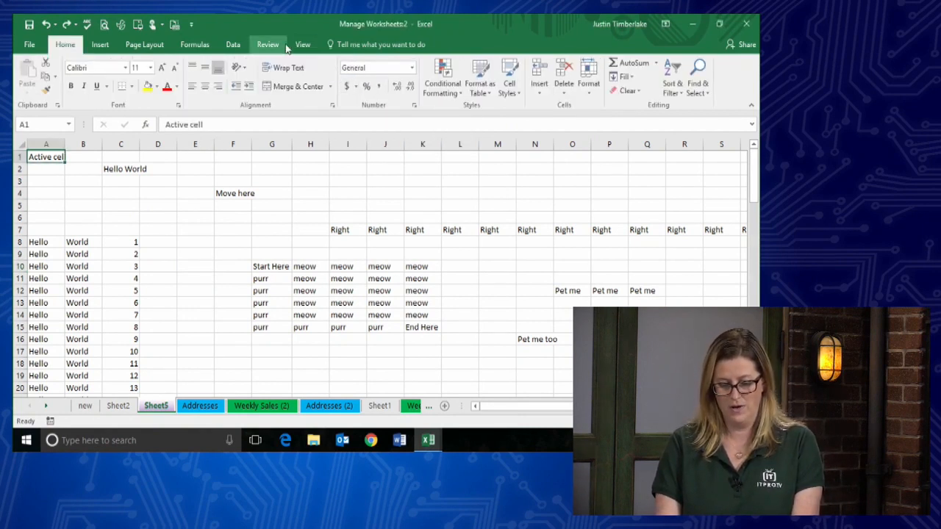
{"action": "left_click", "coordinate": [303, 45]}
{"action": "left_click", "coordinate": [334, 67]}
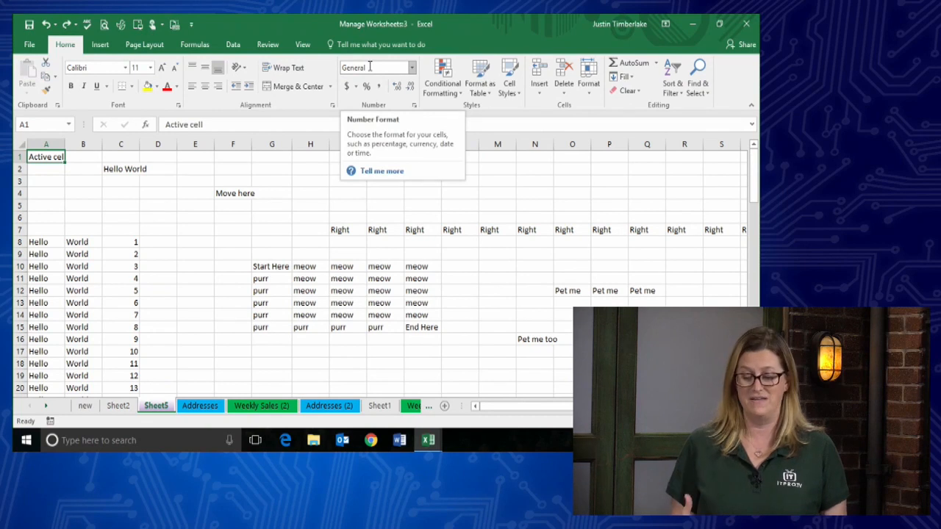
{"action": "left_click", "coordinate": [303, 46]}
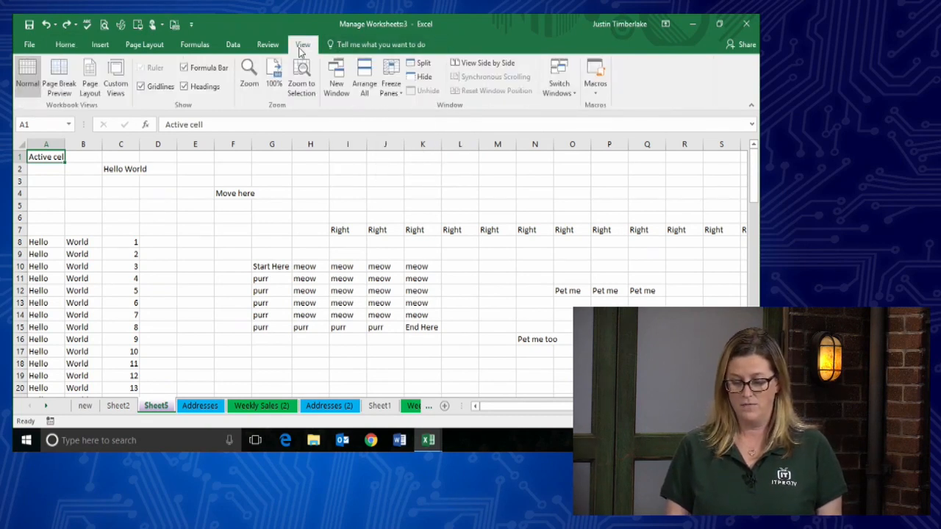
Arrange all open workbook windows using the Horizontal option
{"action": "left_click", "coordinate": [361, 70]}
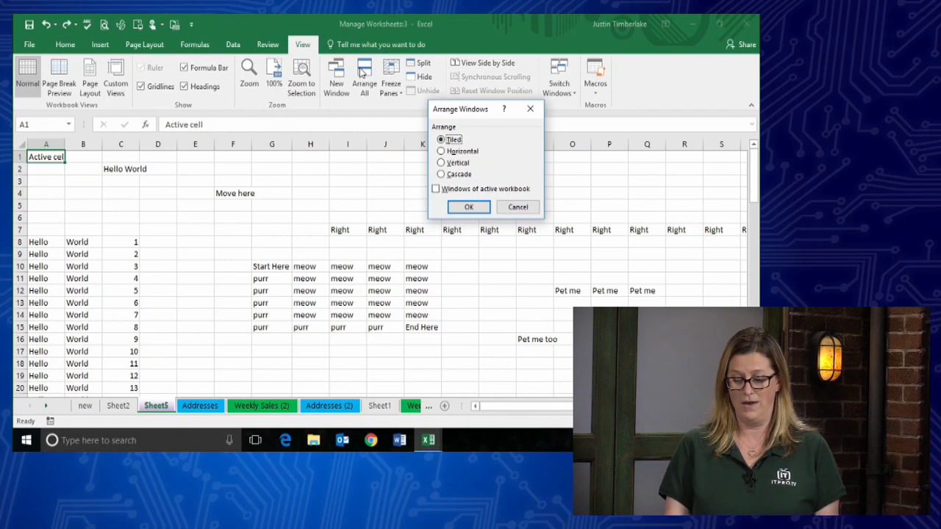
{"action": "left_click", "coordinate": [441, 151]}
{"action": "left_click", "coordinate": [467, 206]}
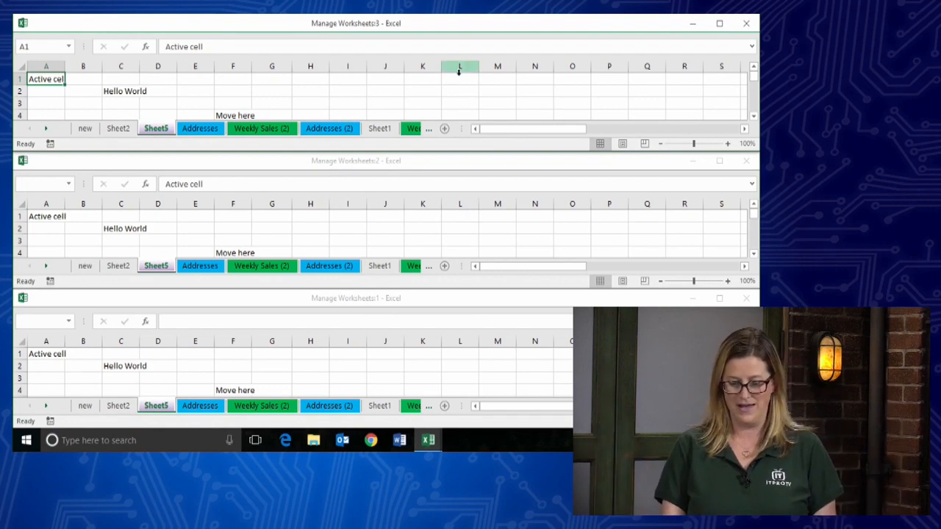
Browse Sheet5 in the Manage Worksheets:3 window, and show Weekly Sales (2) in the Manage Worksheets:2 window and scroll through it
{"action": "scroll", "coordinate": [451, 103], "scroll_direction": "down", "scroll_amount": 3}
{"action": "scroll", "coordinate": [351, 128], "scroll_direction": "down", "scroll_amount": 8}
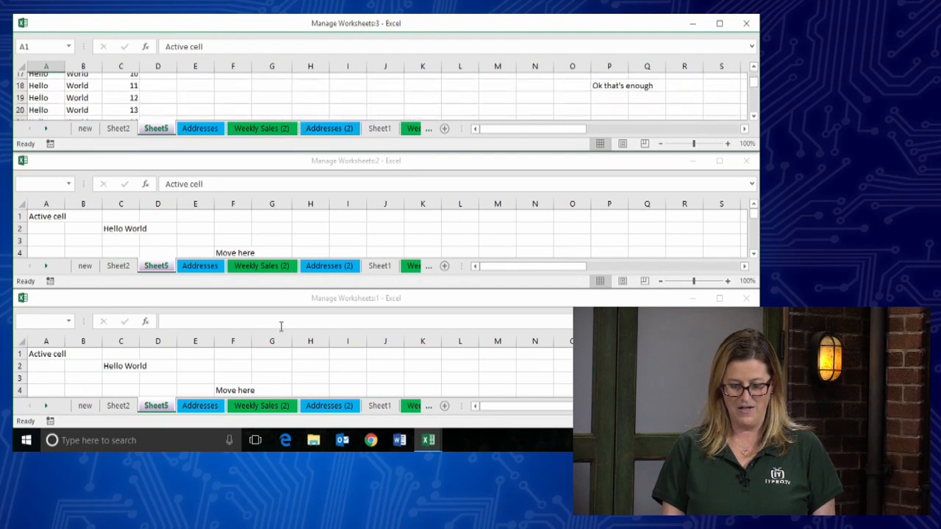
{"action": "left_click", "coordinate": [261, 271]}
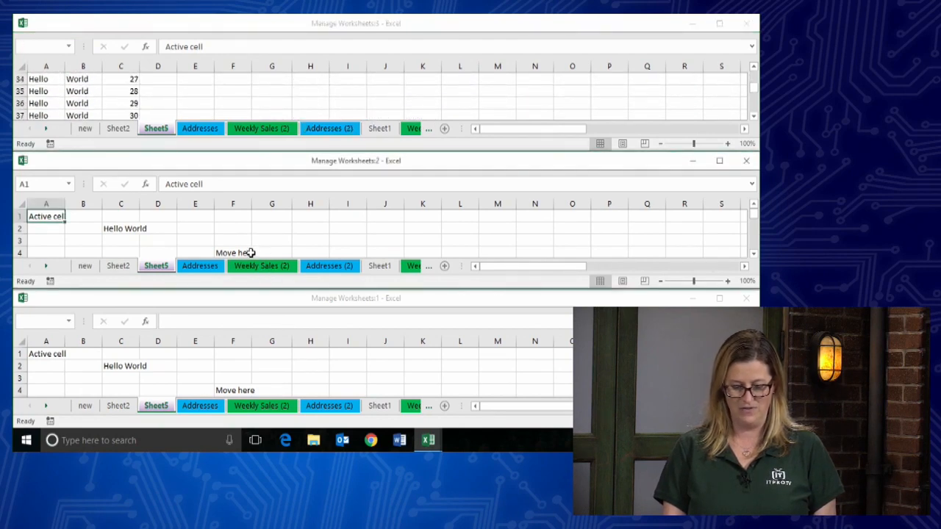
{"action": "left_click", "coordinate": [254, 270]}
{"action": "scroll", "coordinate": [282, 304], "scroll_direction": "down", "scroll_amount": 2}
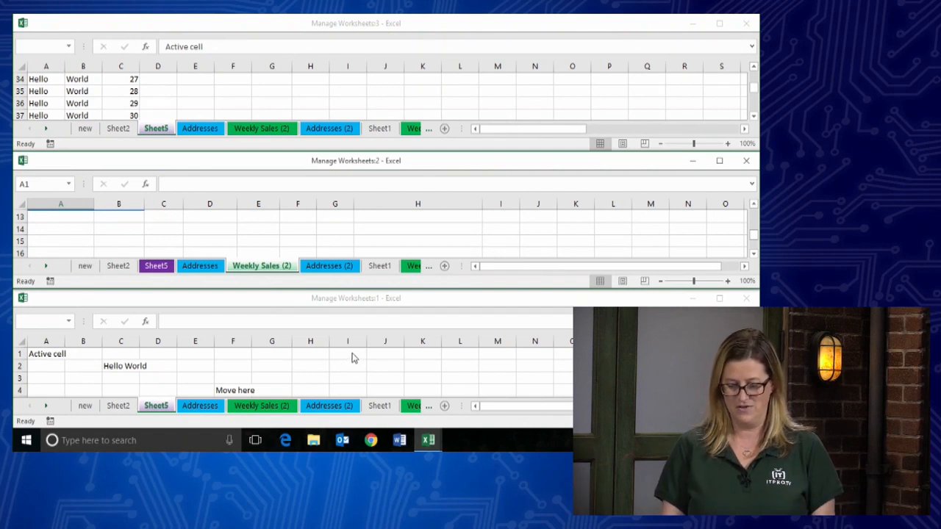
Minimize the Manage Worksheets:3 and Manage Worksheets:2 windows and maximize the Manage Worksheets:1 window
{"action": "left_click", "coordinate": [511, 29]}
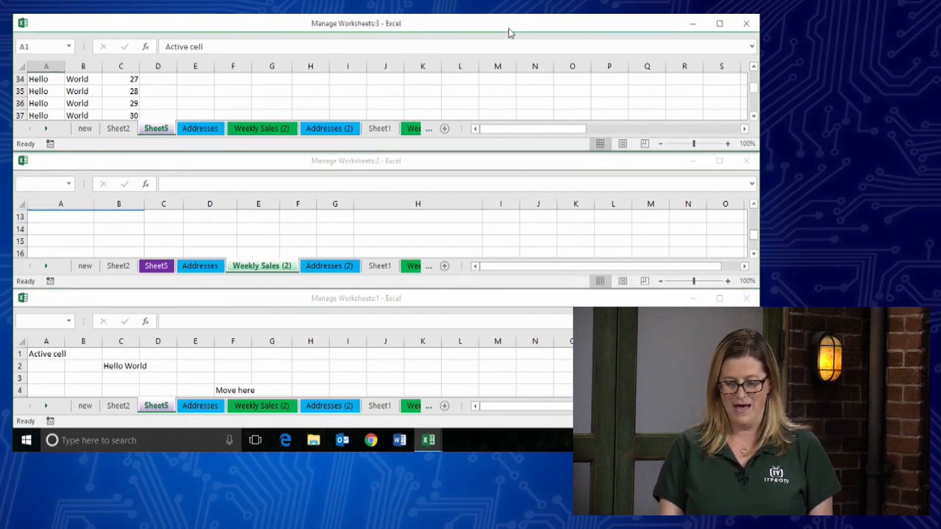
{"action": "left_click", "coordinate": [696, 30]}
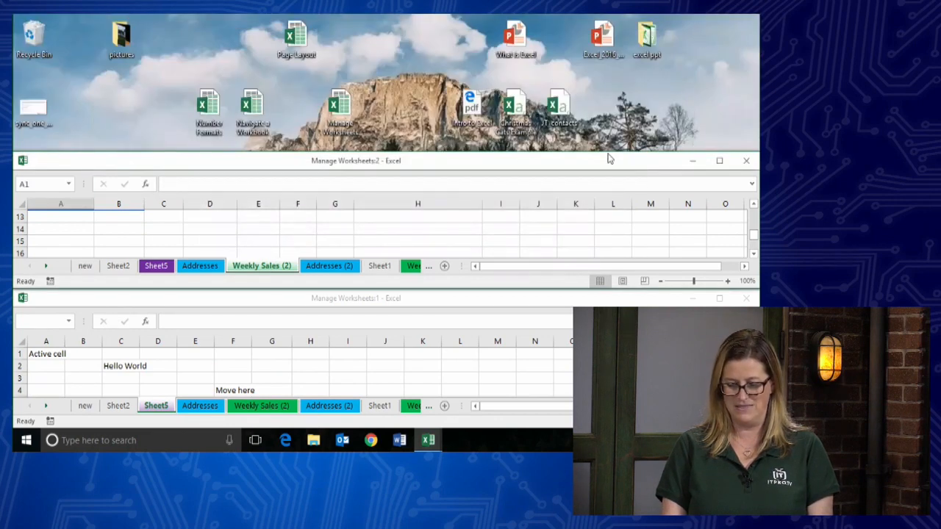
{"action": "left_click", "coordinate": [692, 161]}
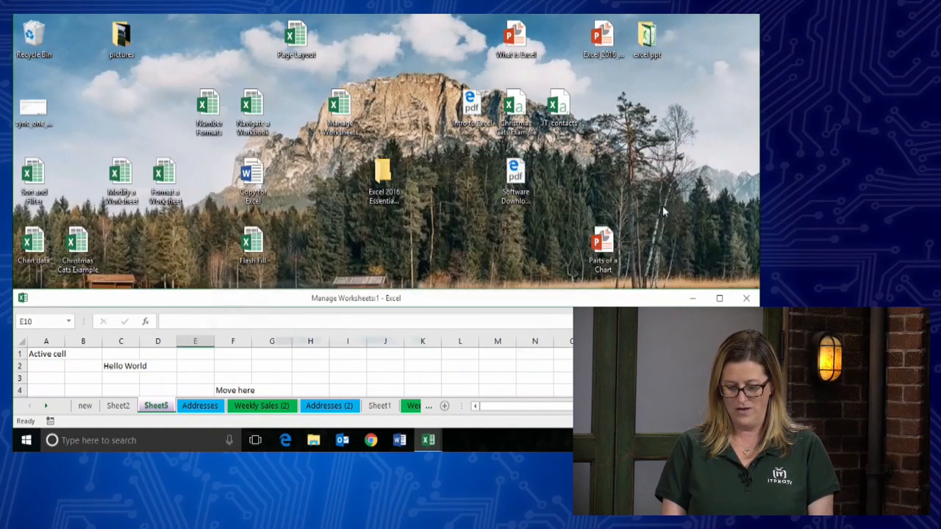
{"action": "left_click", "coordinate": [721, 300]}
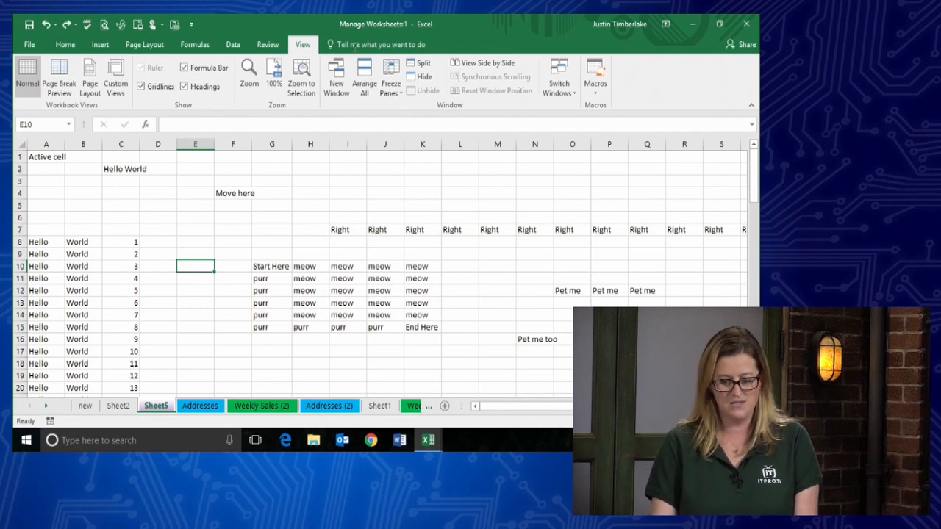
Apply Arrange All from the Manage Worksheets:1 window while the other two workbook windows are minimized
{"action": "left_click", "coordinate": [358, 81]}
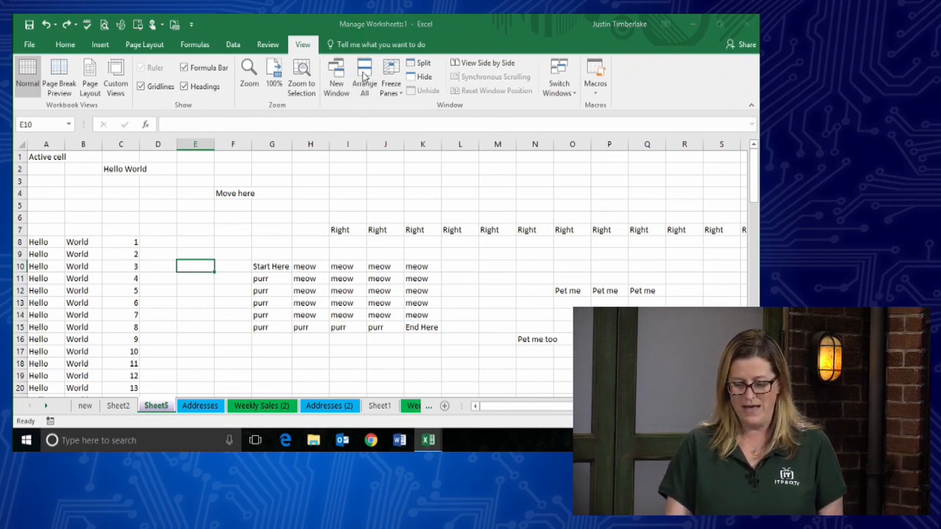
{"action": "left_click", "coordinate": [453, 140]}
{"action": "left_click", "coordinate": [464, 206]}
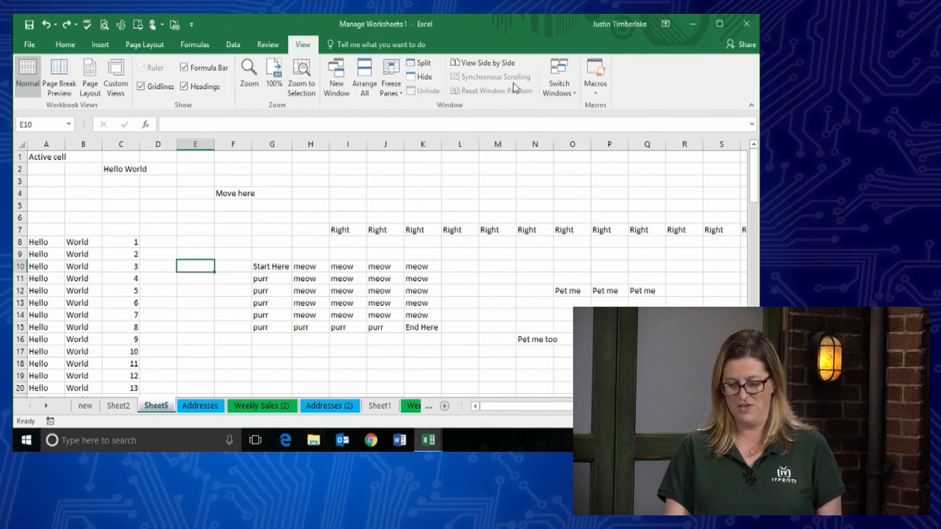
Restore the minimized Manage Worksheets:2 window and maximize it
{"action": "left_click", "coordinate": [435, 443]}
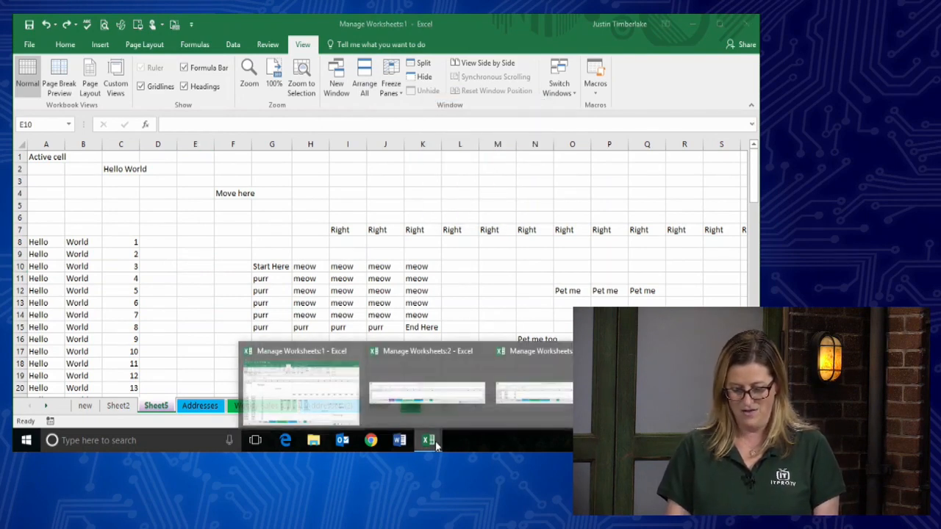
{"action": "left_click", "coordinate": [432, 395]}
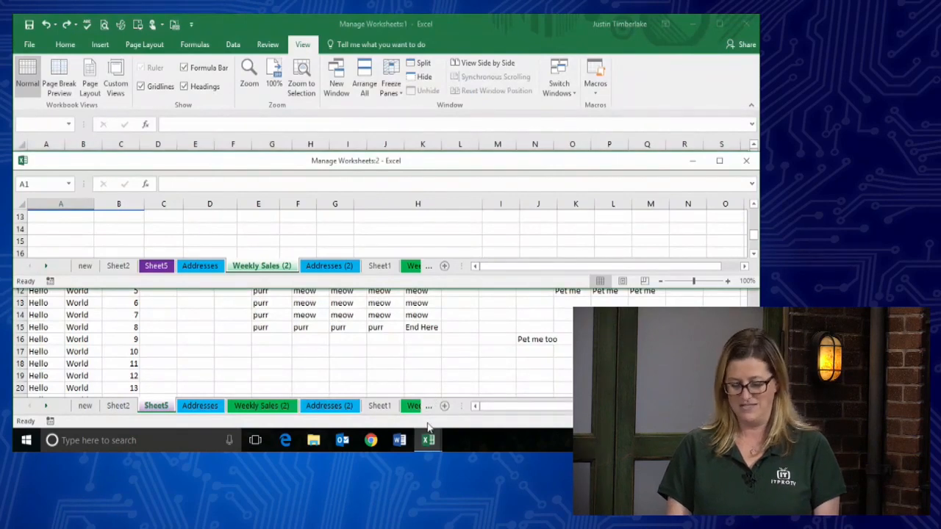
{"action": "left_click", "coordinate": [719, 163]}
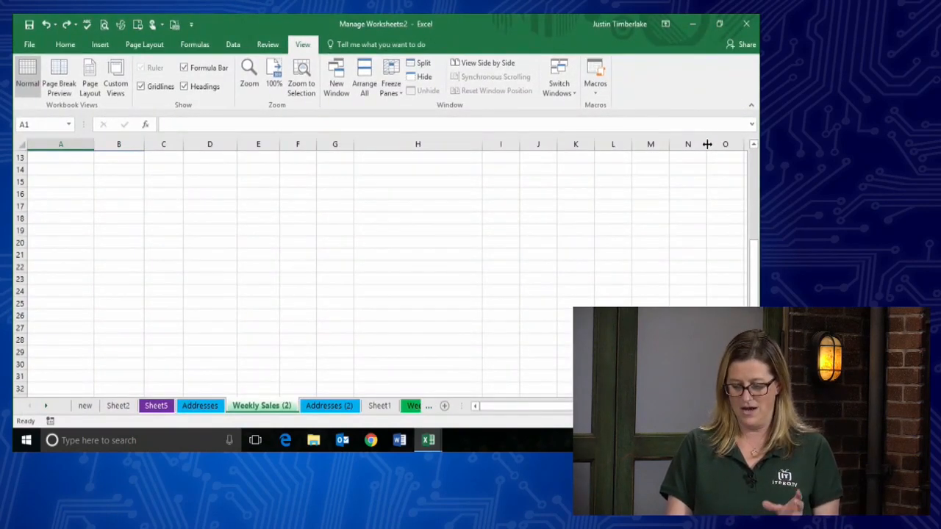